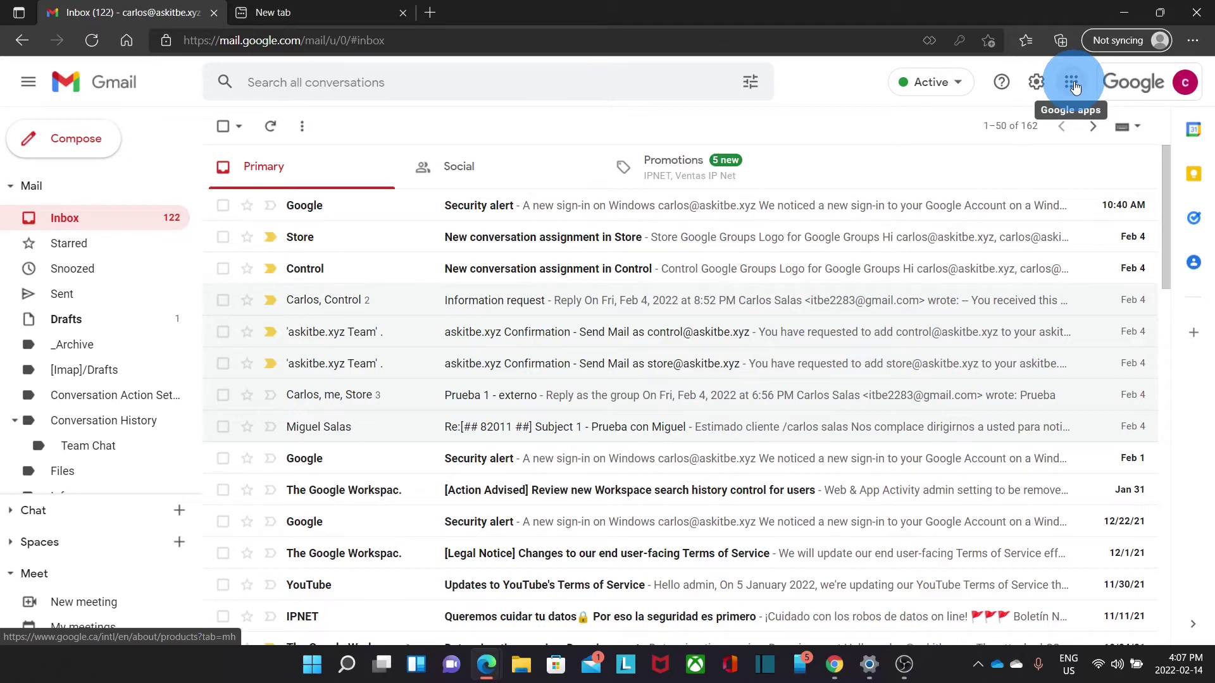
- Open the Admin console from Gmail's apps grid and go to its Groups page
click(1074, 87)
scroll(1083, 251, down, 2)
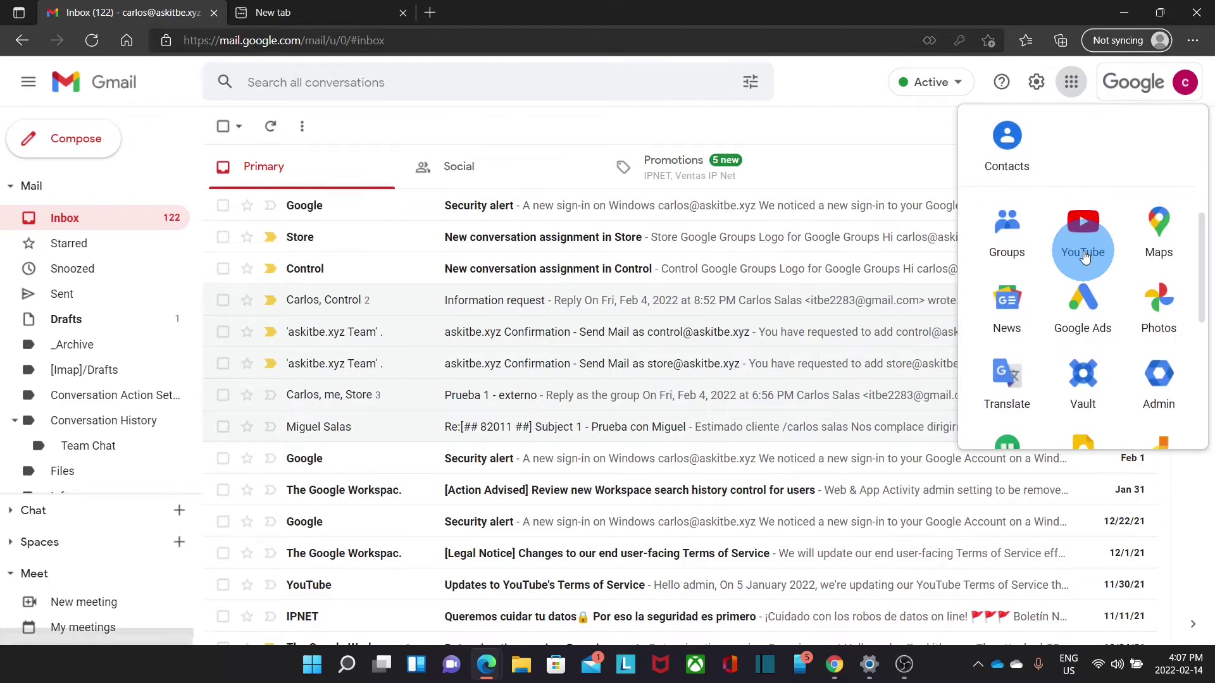
scroll(1085, 256, down, 1)
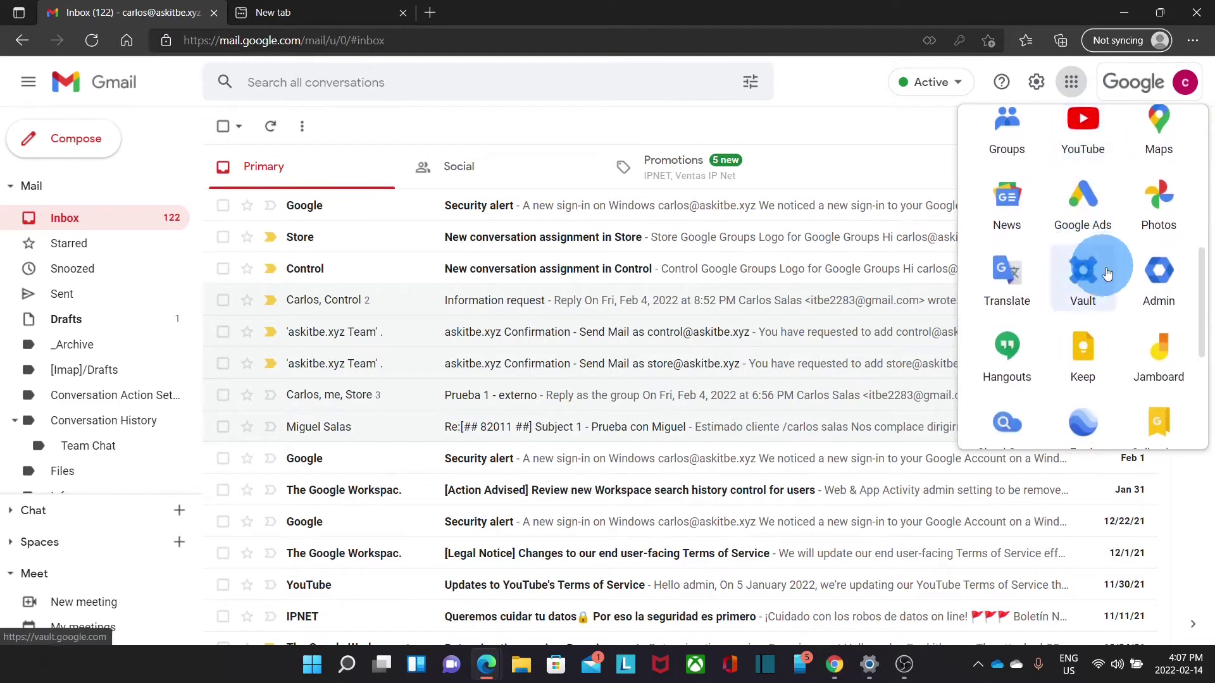
click(1162, 277)
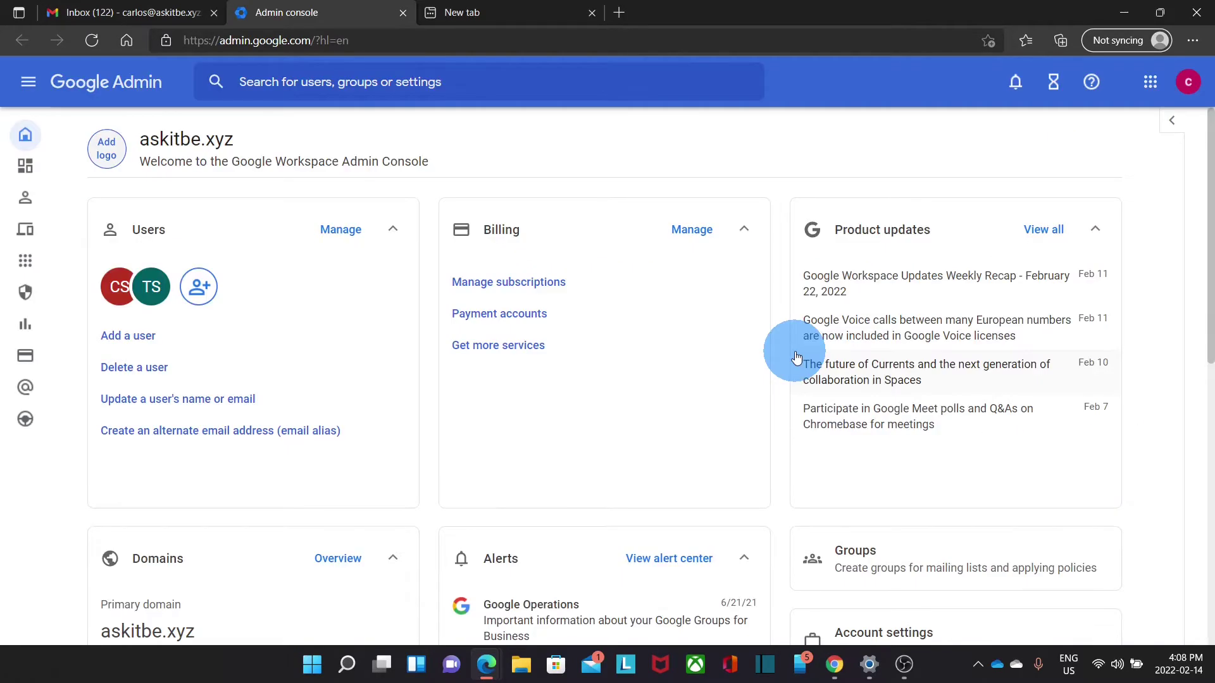
scroll(794, 355, down, 4)
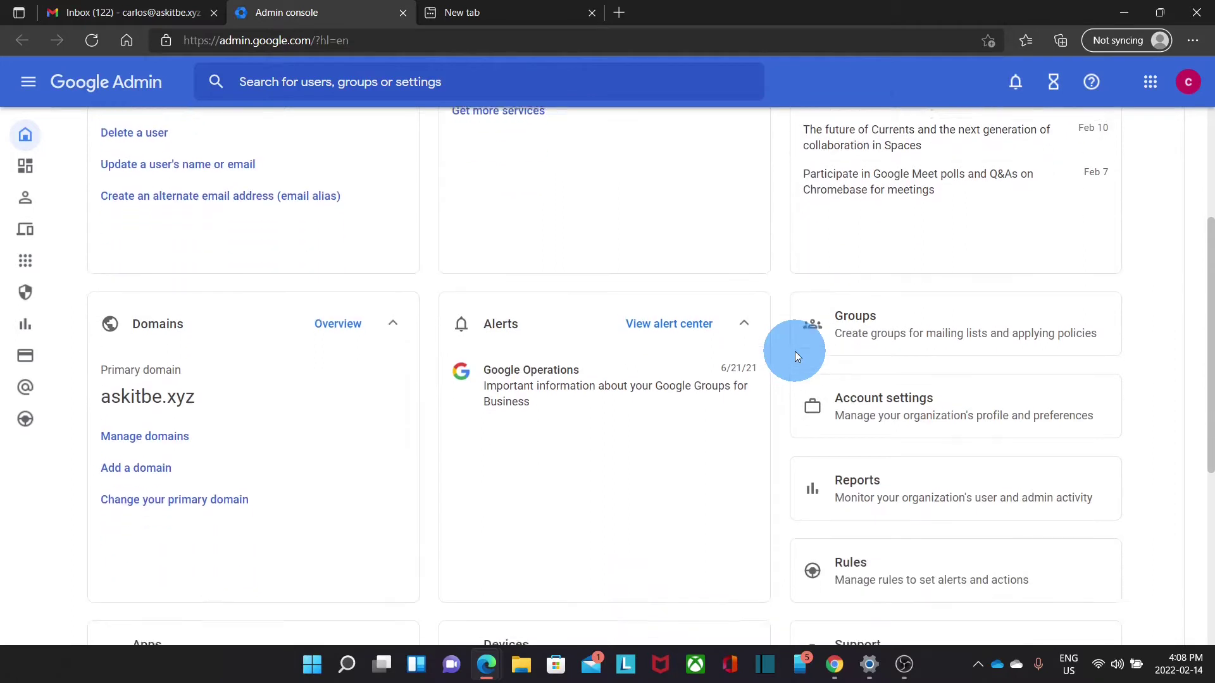
click(910, 331)
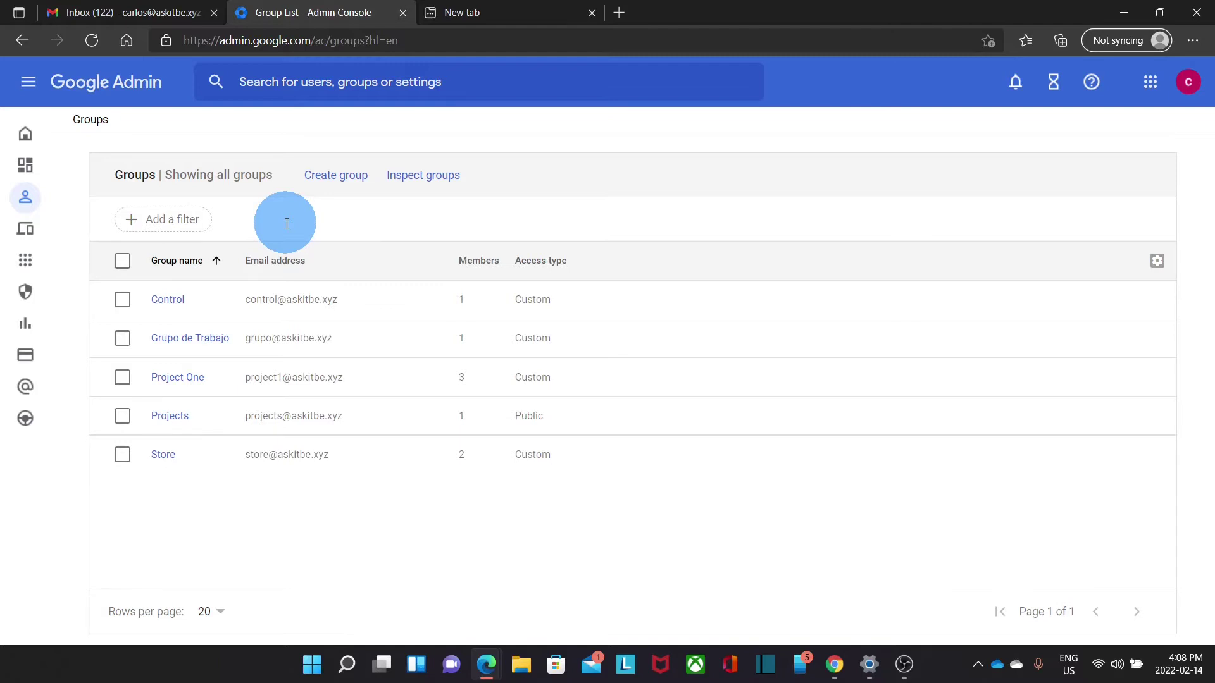
click(349, 182)
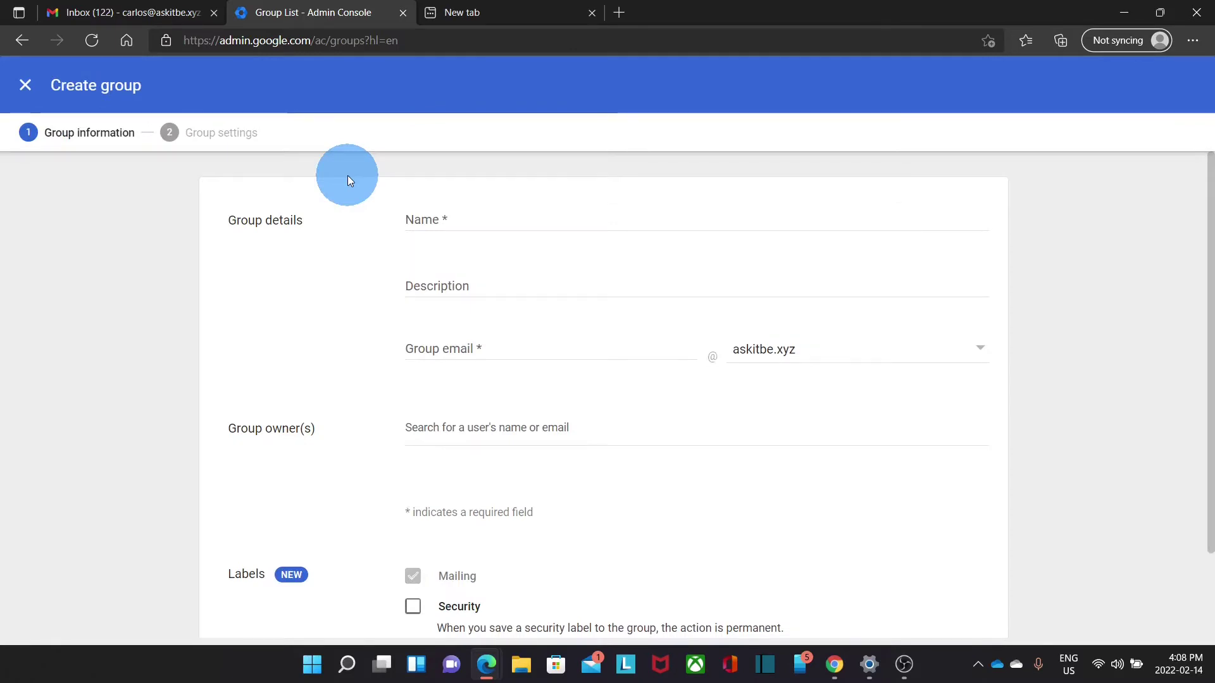
click(432, 219)
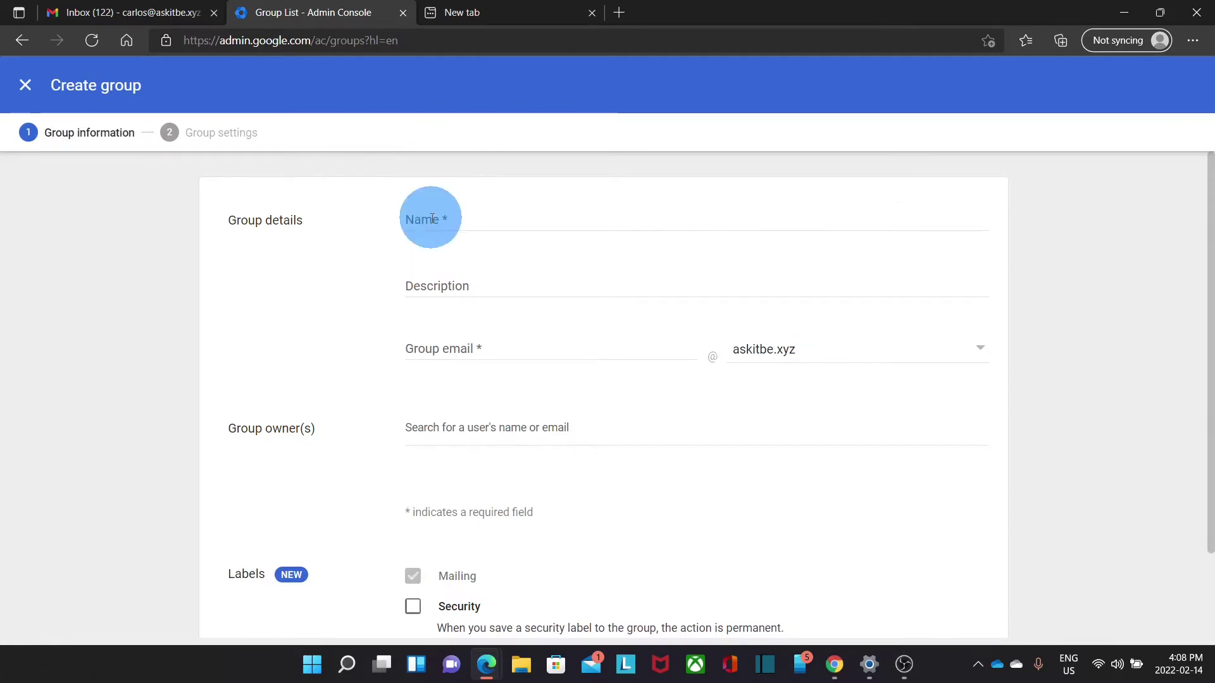
text(Sales)
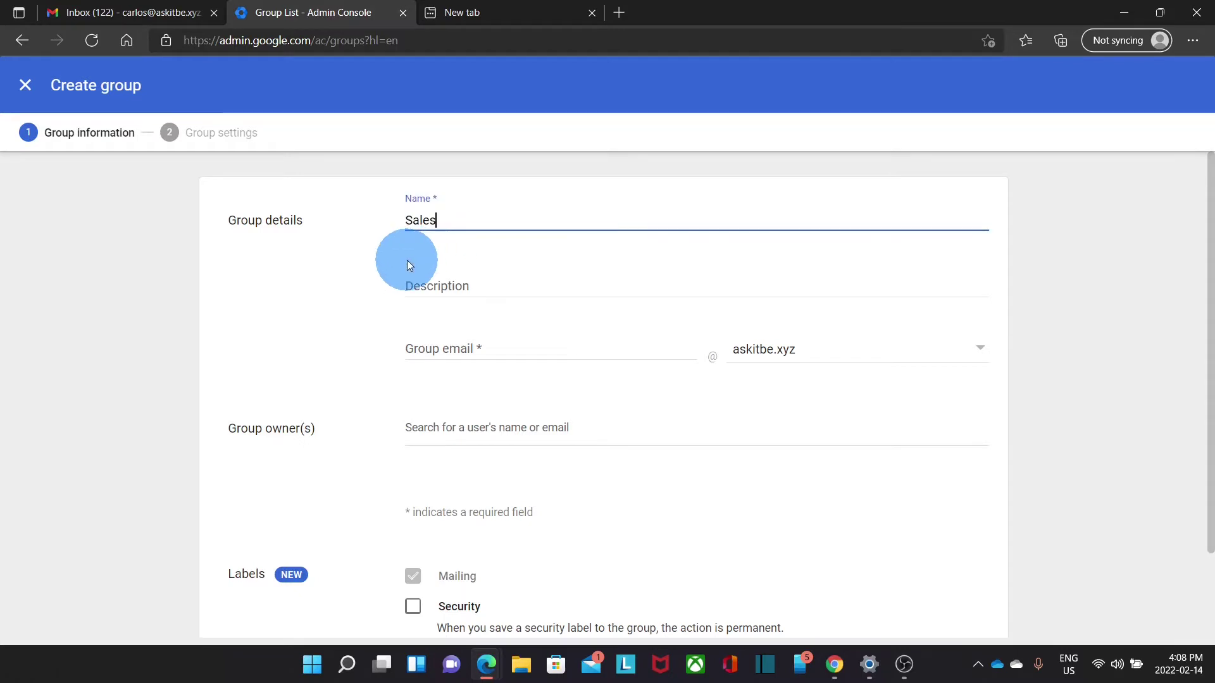
click(422, 287)
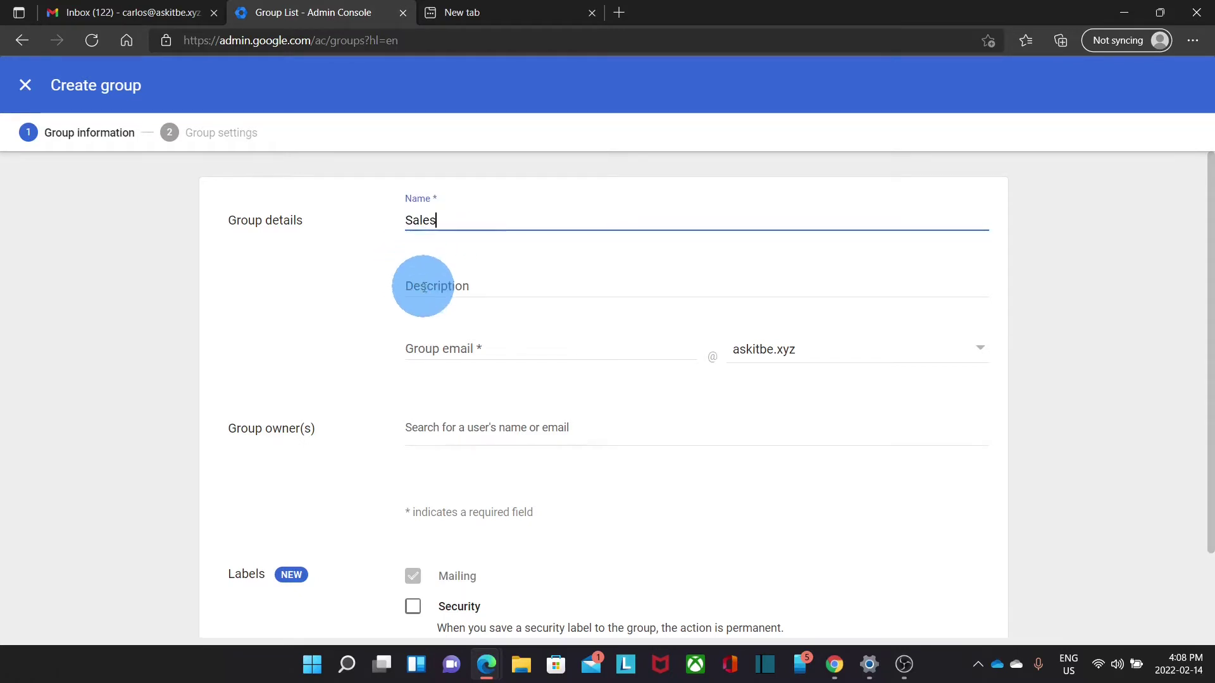
click(415, 349)
text(sales)
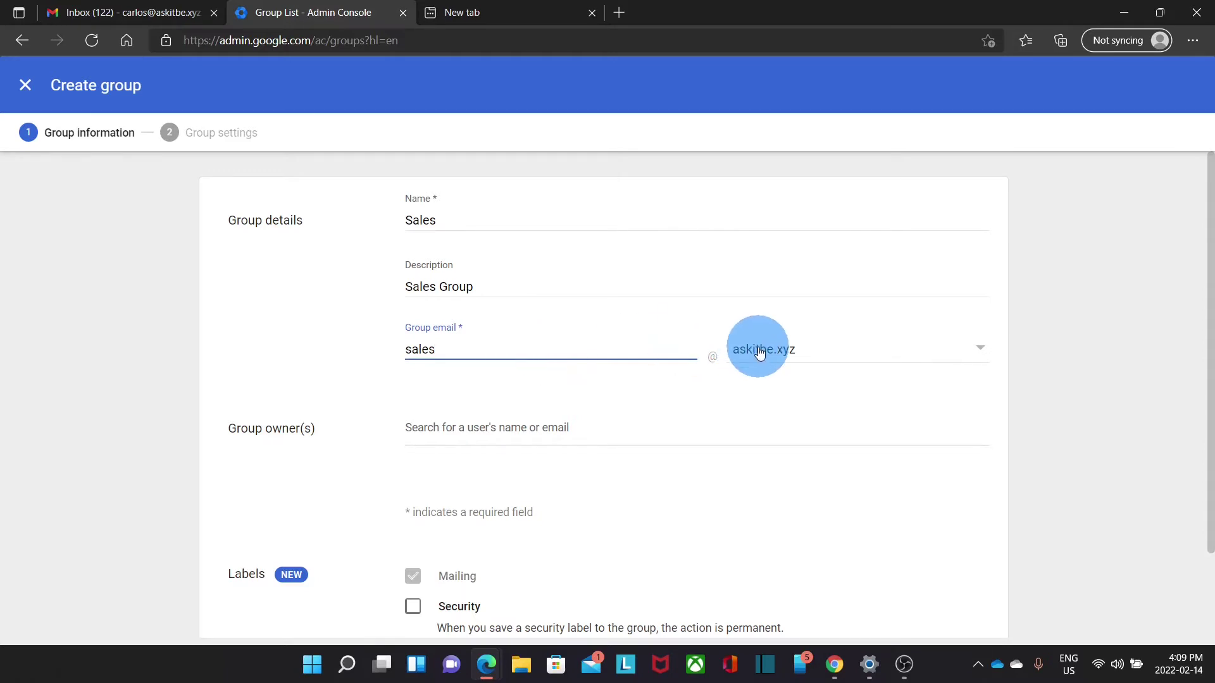
click(870, 352)
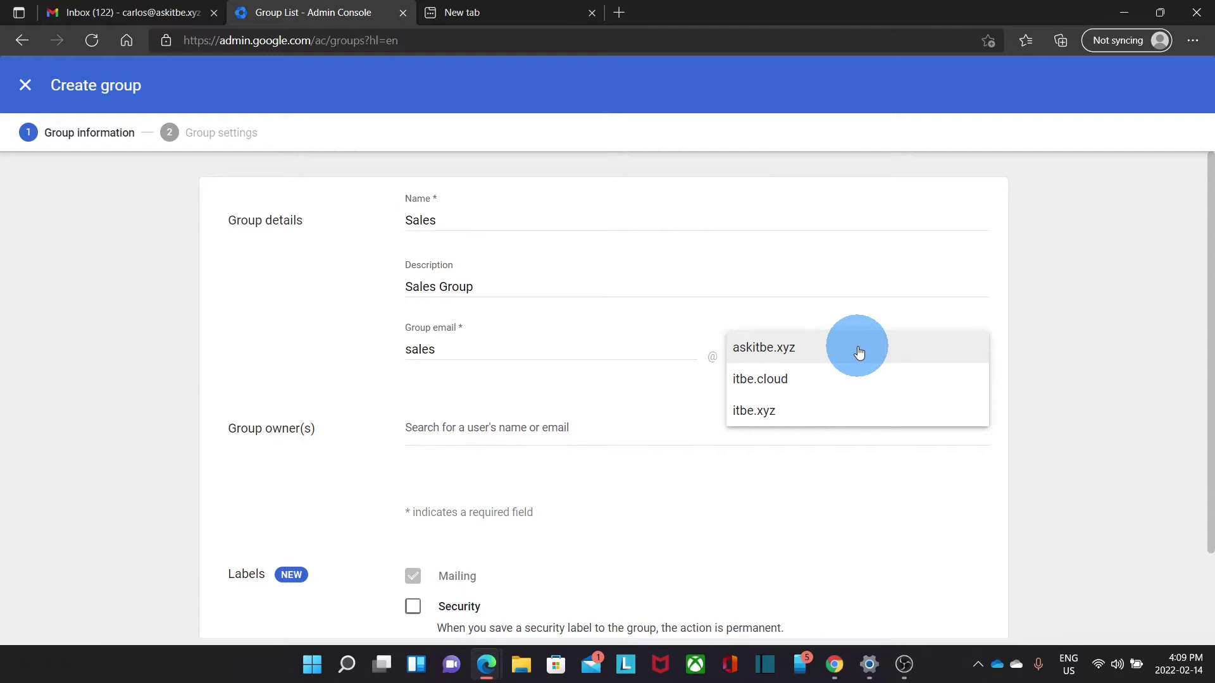
click(859, 353)
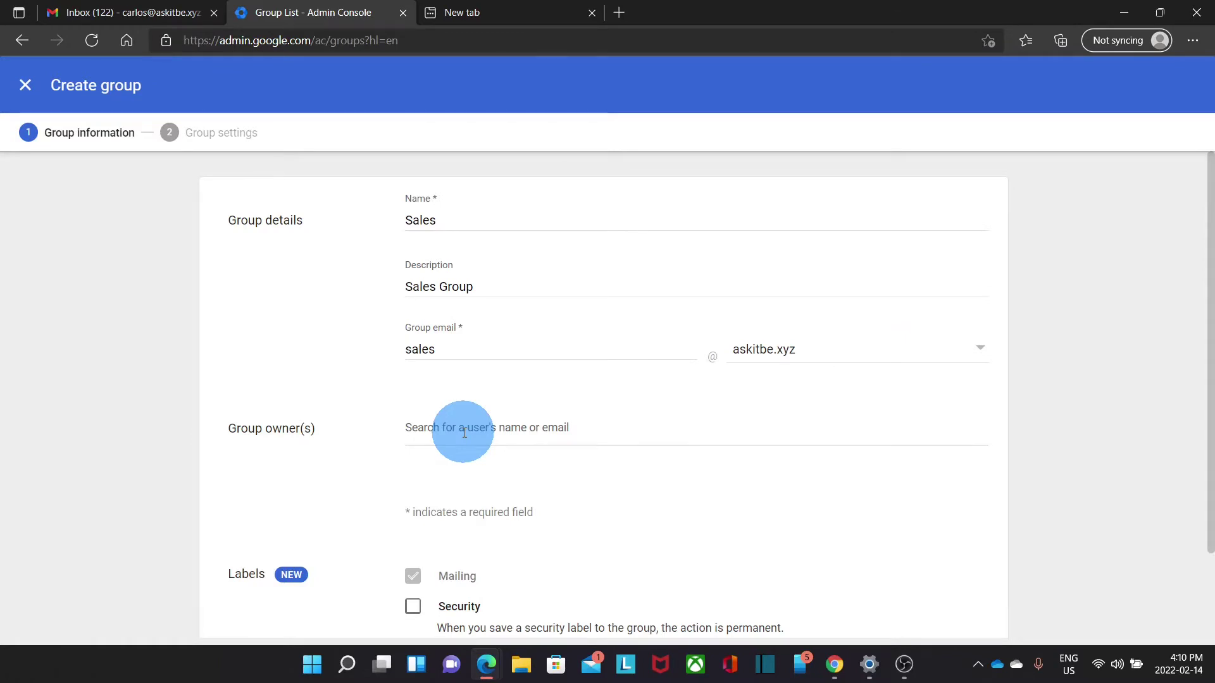
scroll(464, 433, down, 2)
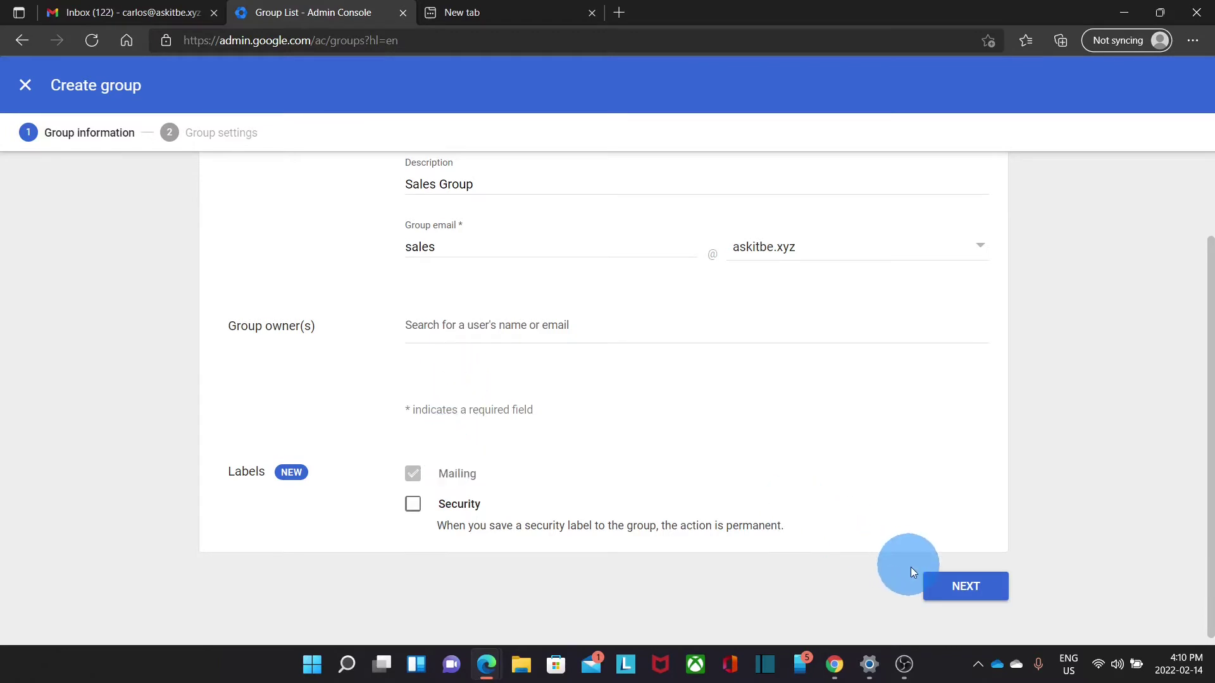
- Block organization and external access to owners, members and conversations, but let external people post
click(964, 587)
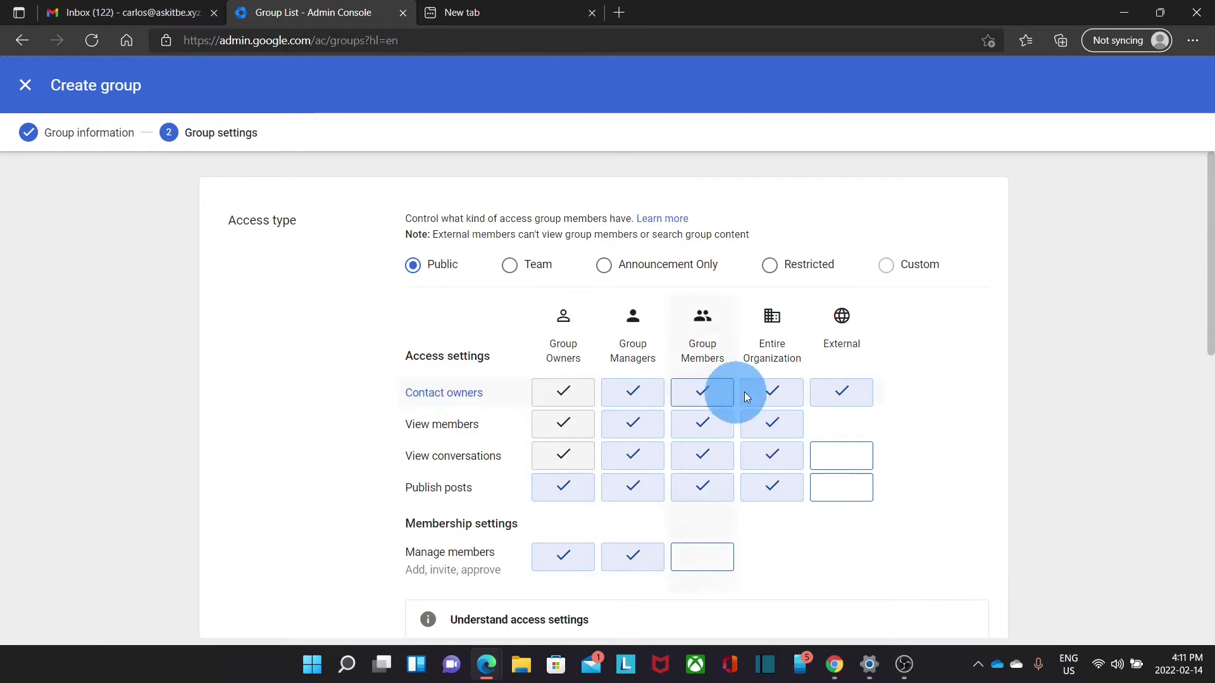
click(855, 401)
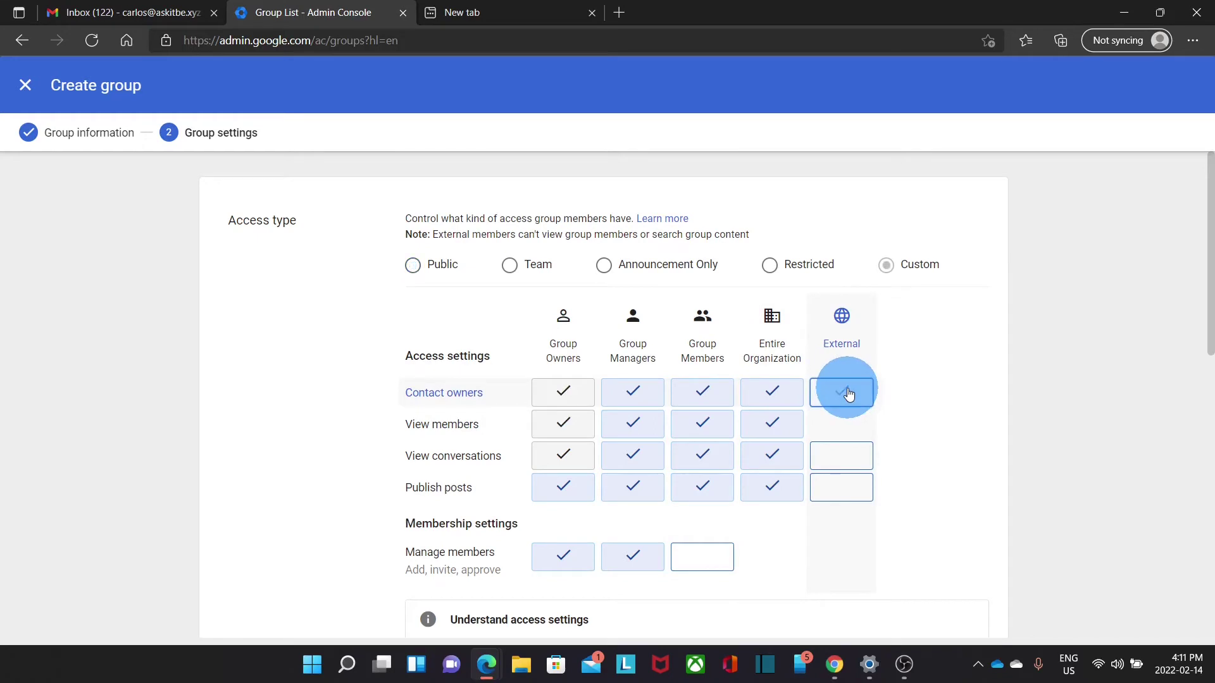
click(778, 394)
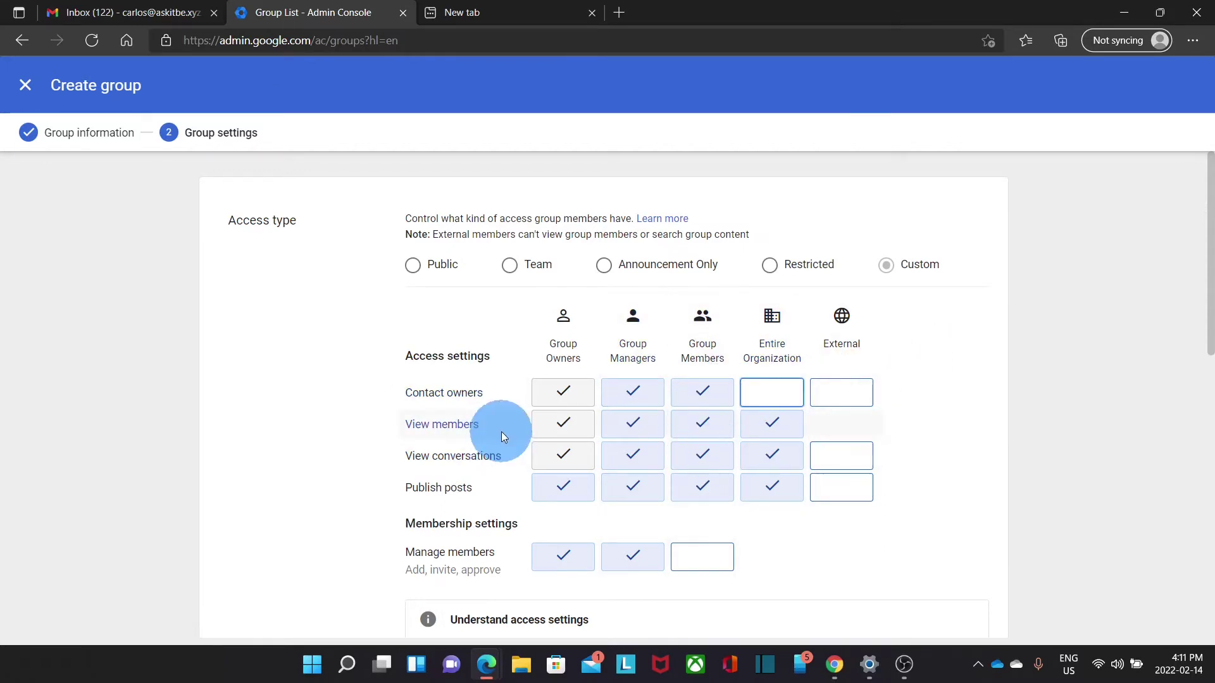
click(773, 428)
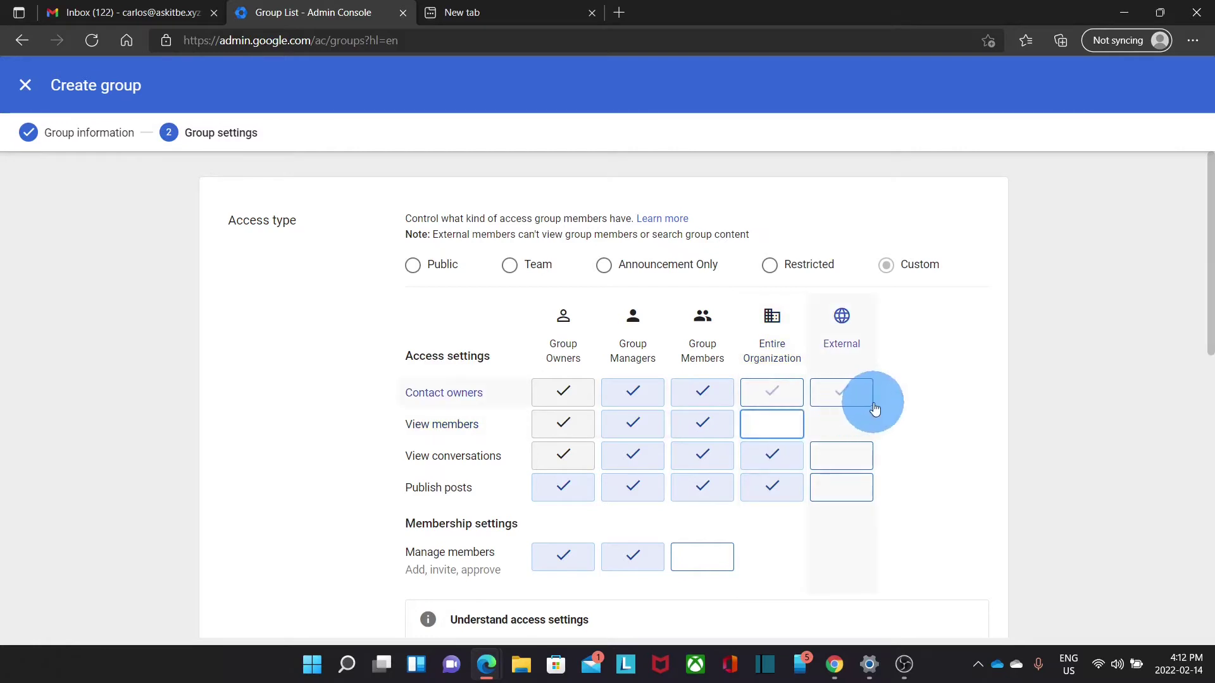
click(709, 427)
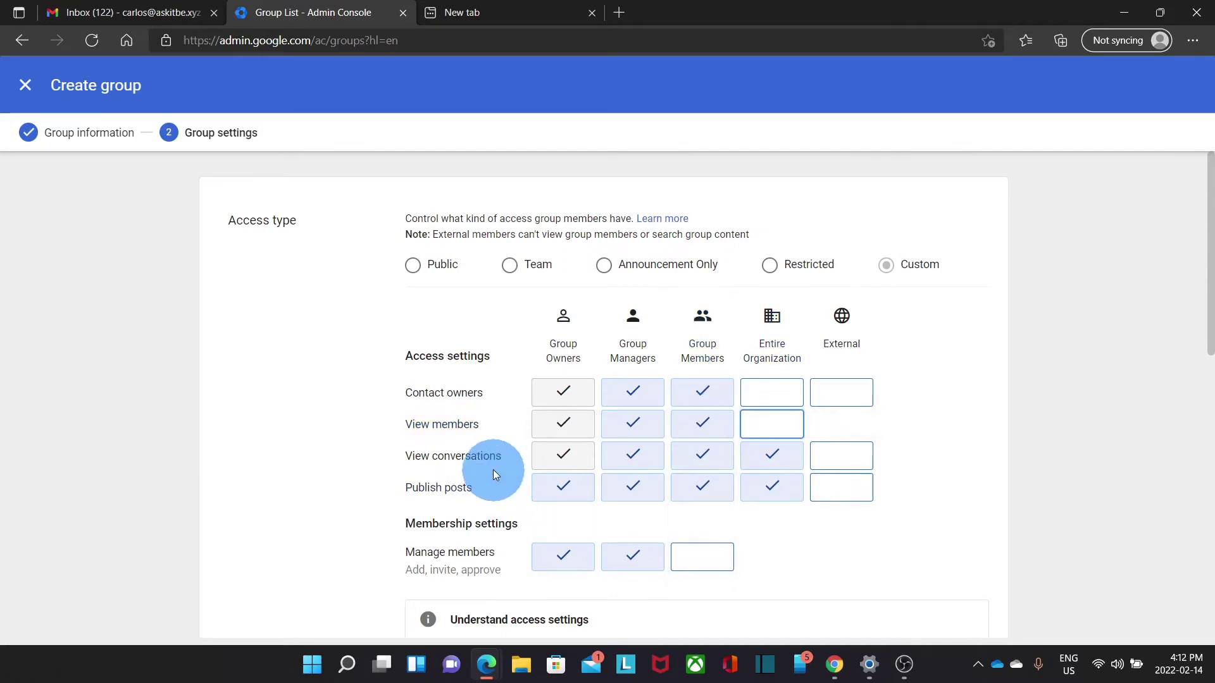
click(620, 462)
click(773, 461)
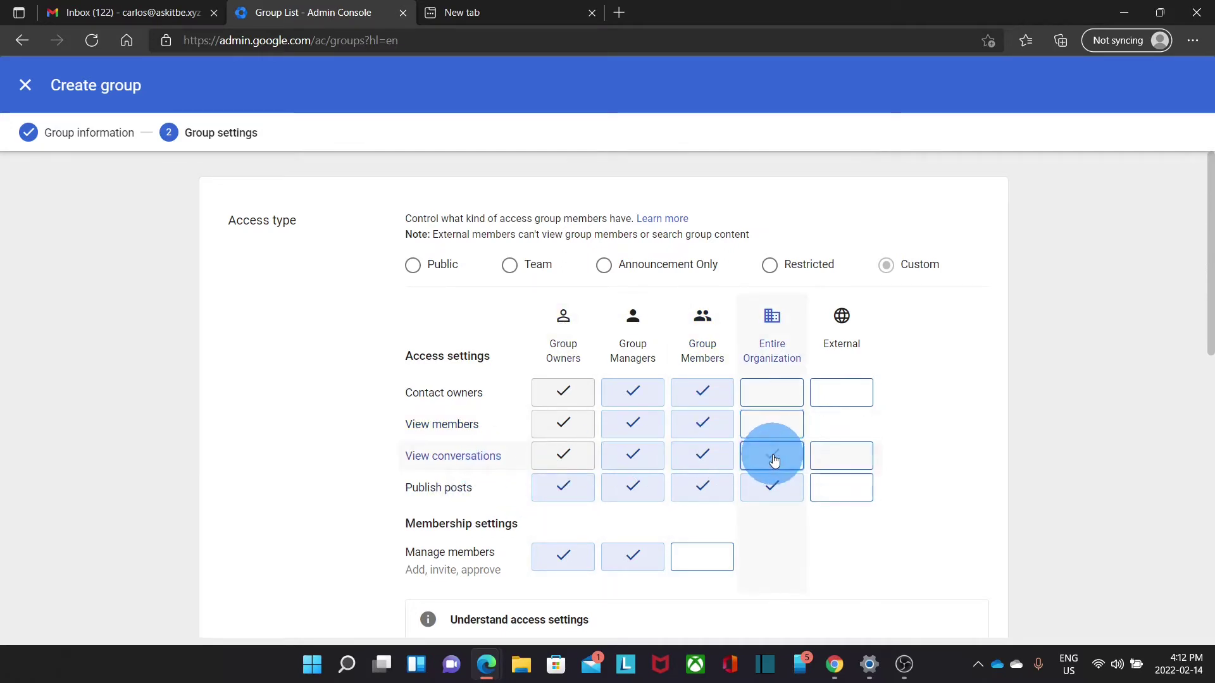
click(693, 463)
click(629, 462)
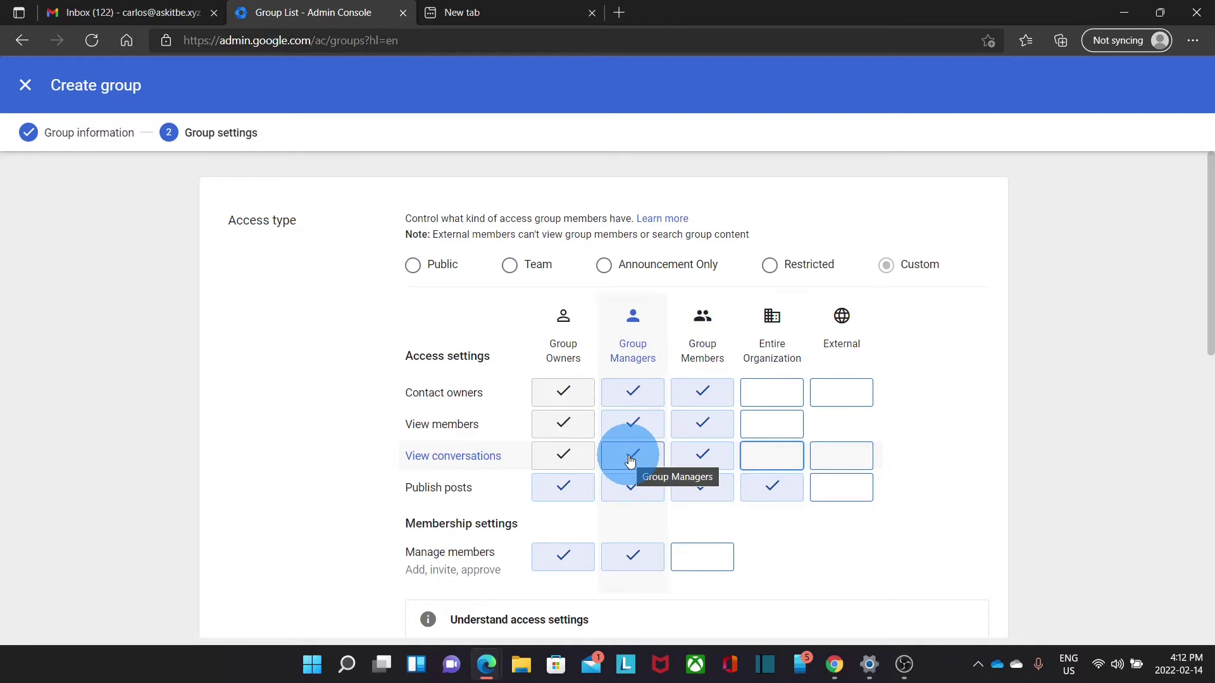
click(536, 459)
click(603, 494)
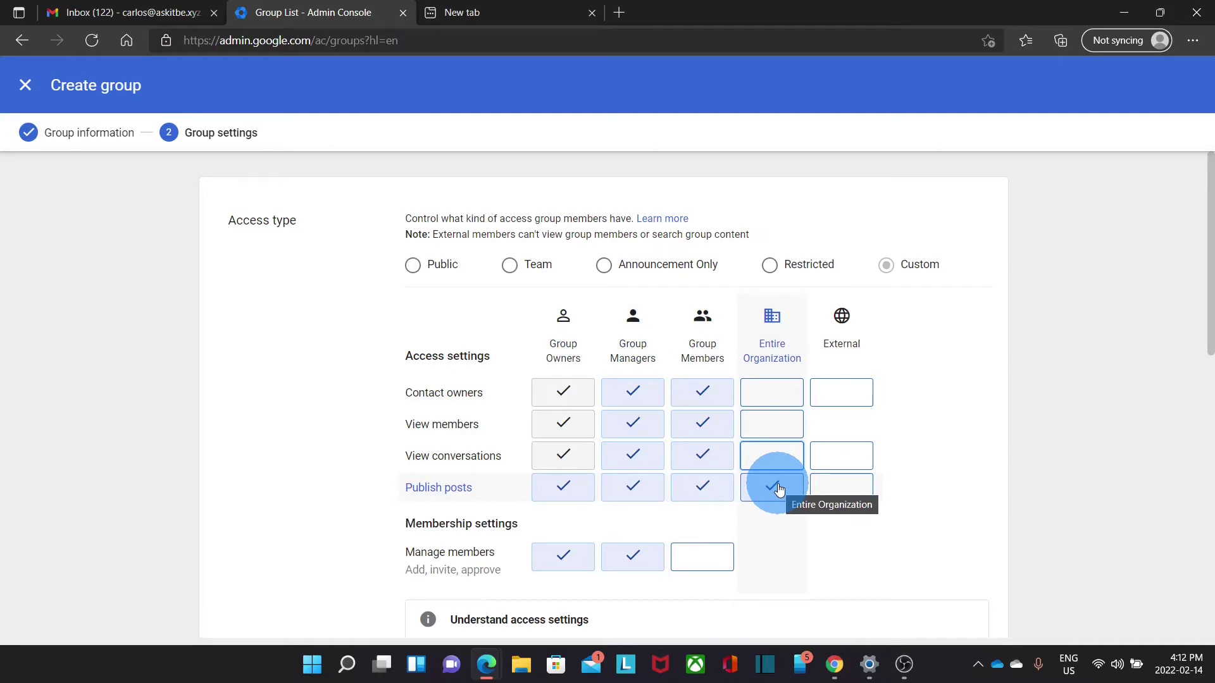
click(844, 493)
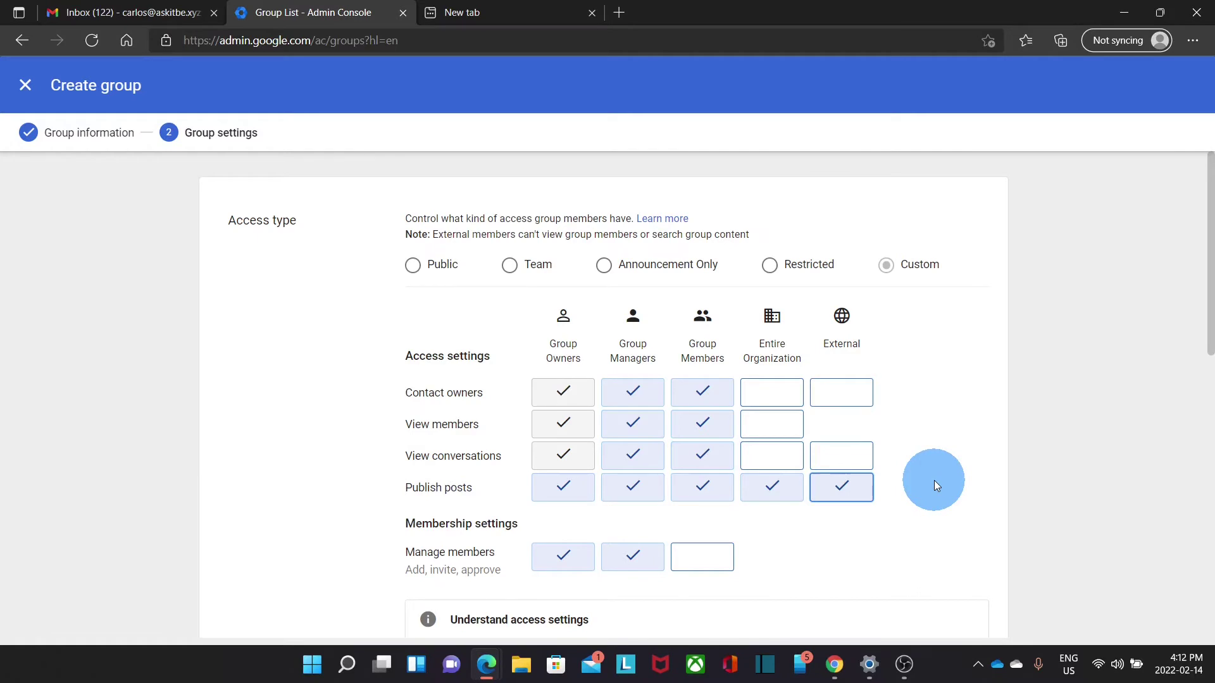
- Limit joining to invited users, allow outside members, and create the Sales group
scroll(934, 480, down, 2)
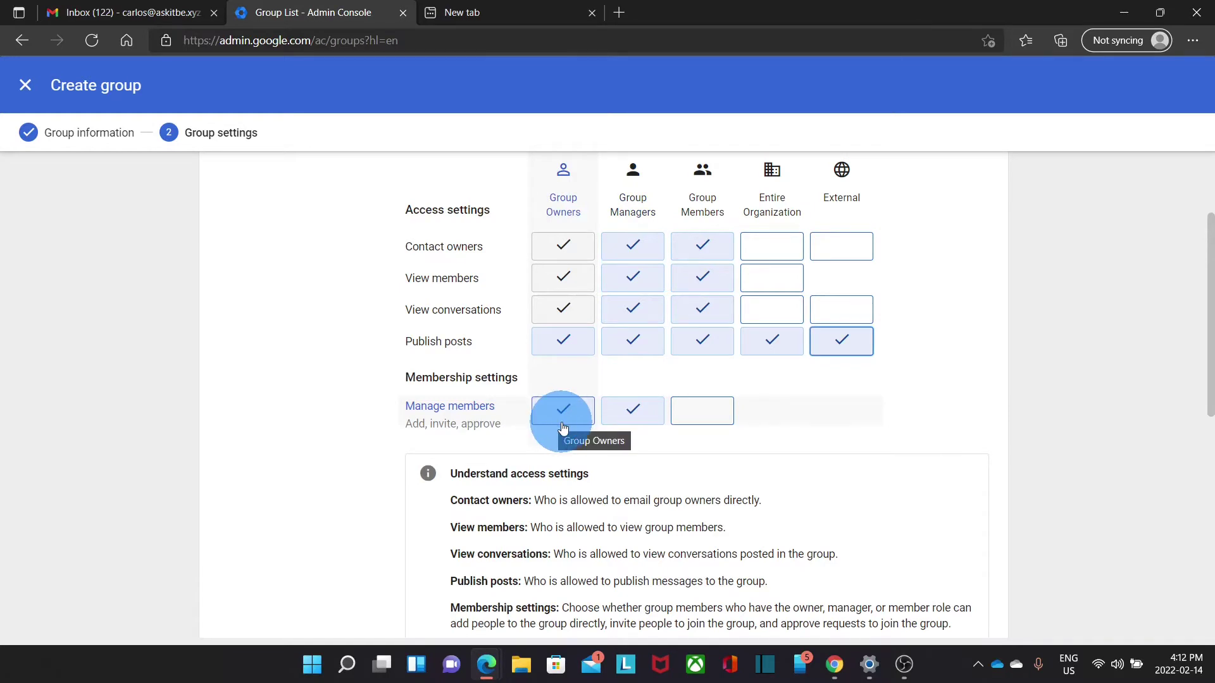
scroll(662, 431, down, 5)
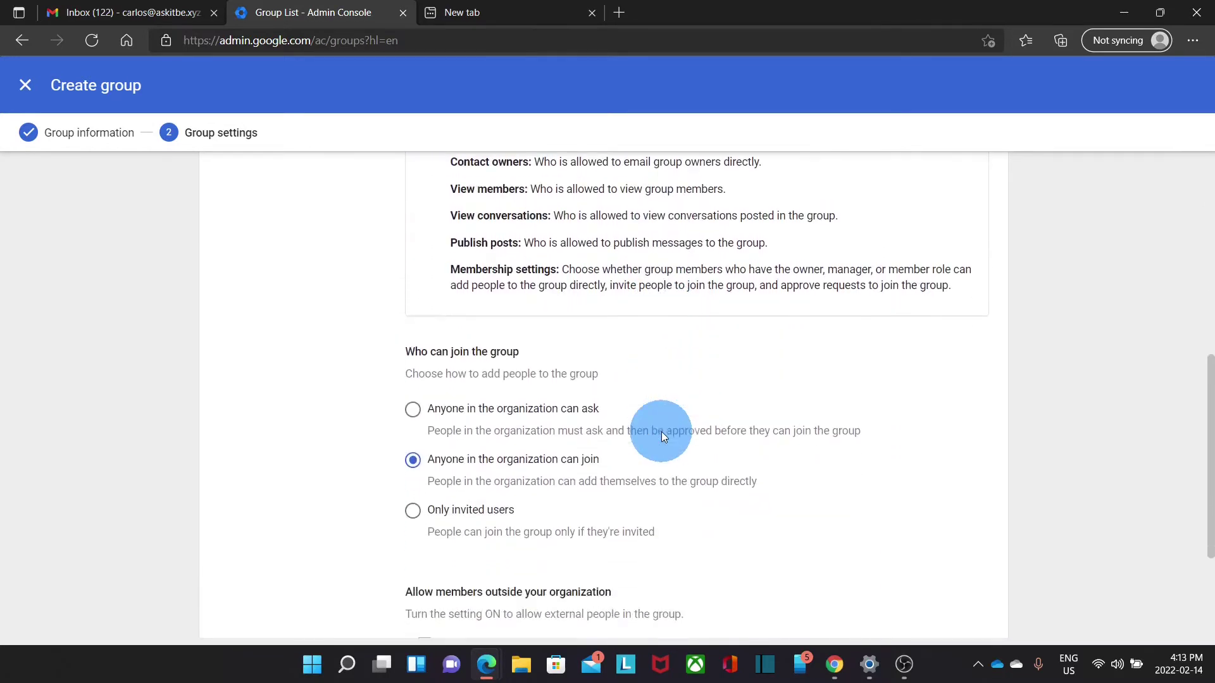
scroll(662, 431, down, 2)
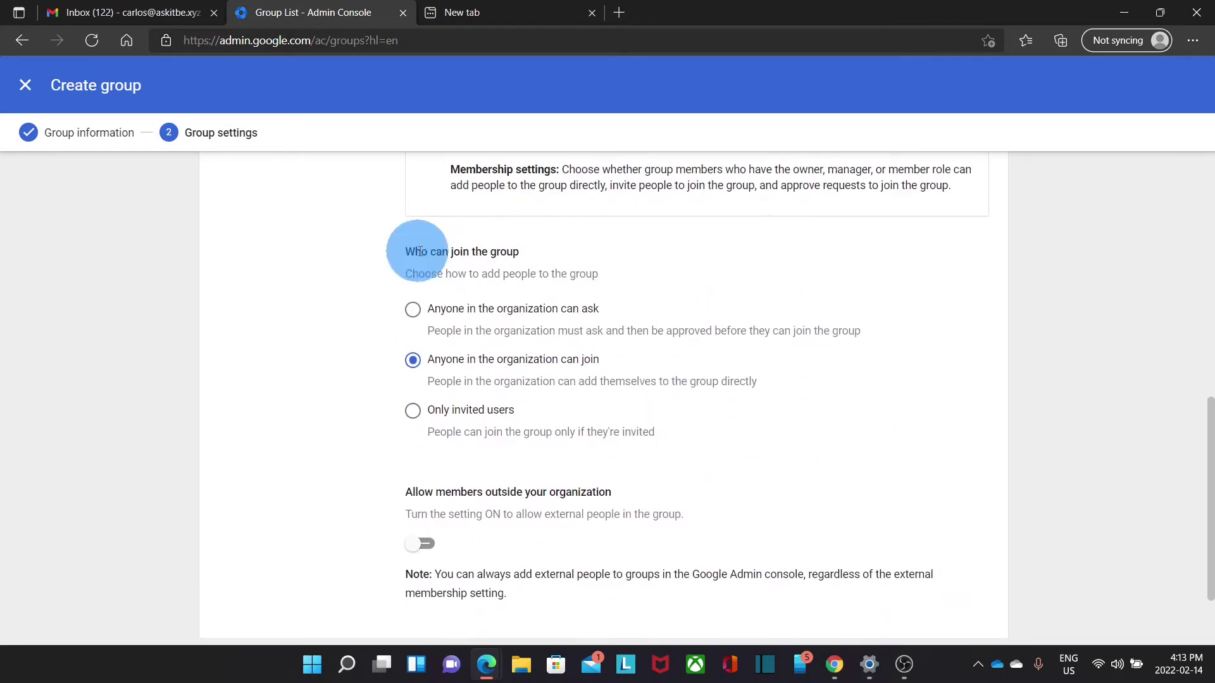
click(412, 412)
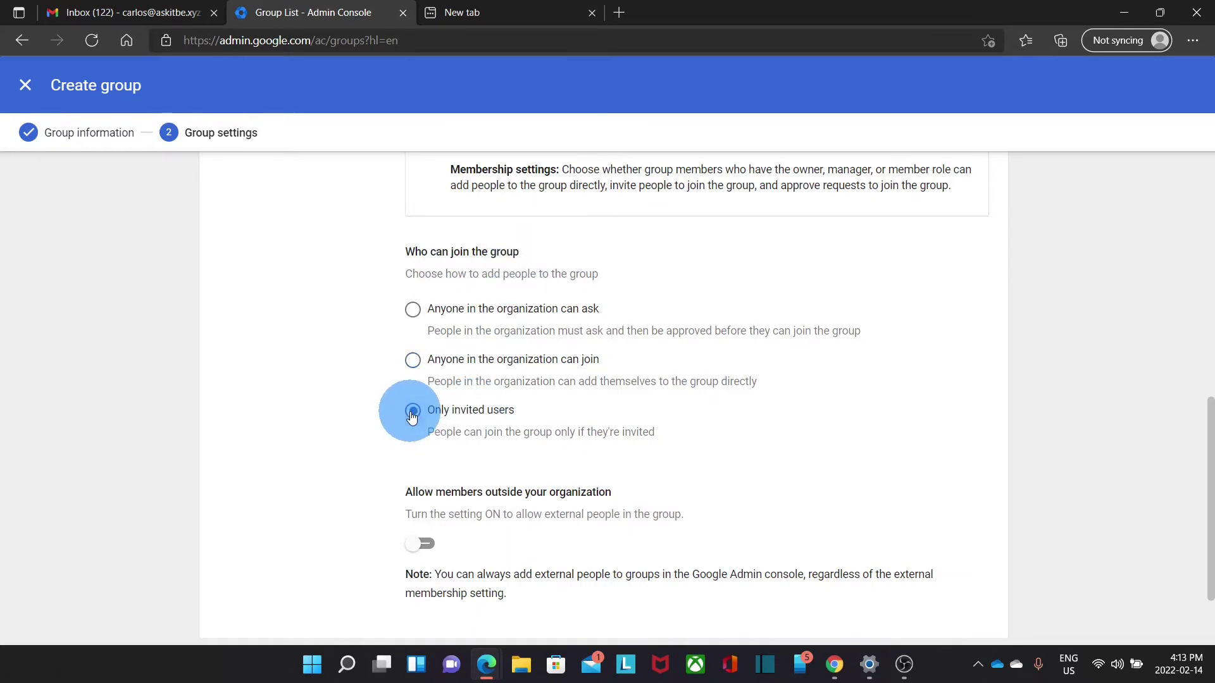
scroll(764, 414, down, 2)
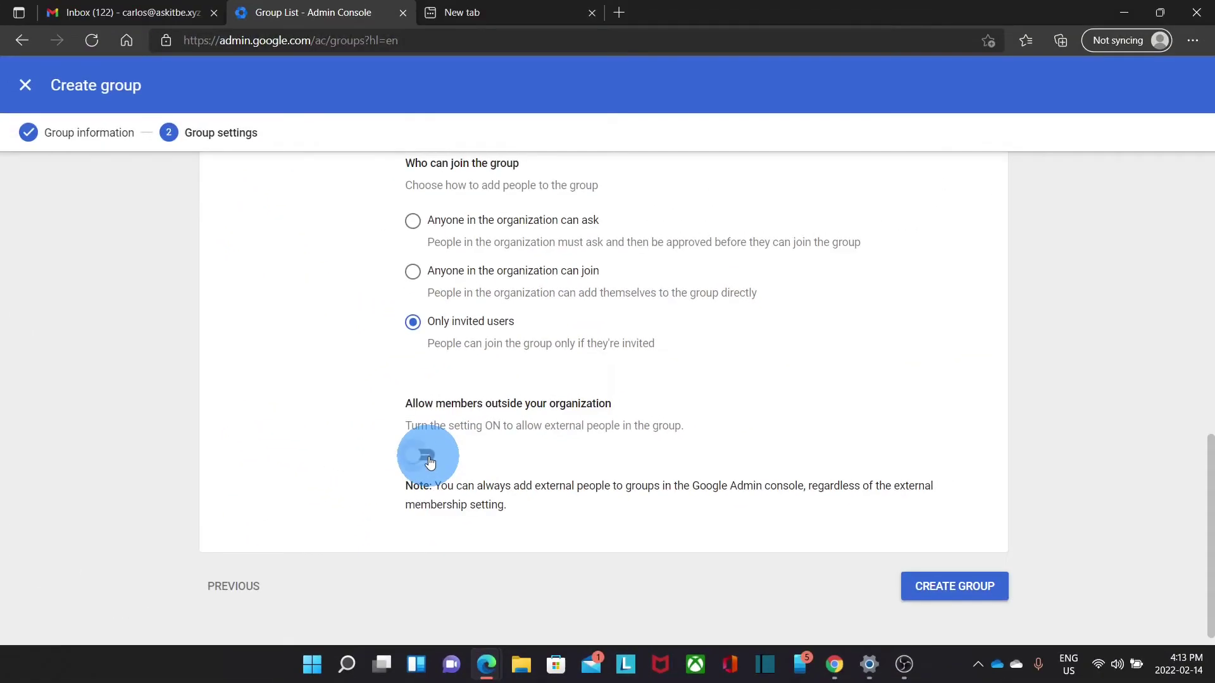
click(430, 462)
click(929, 589)
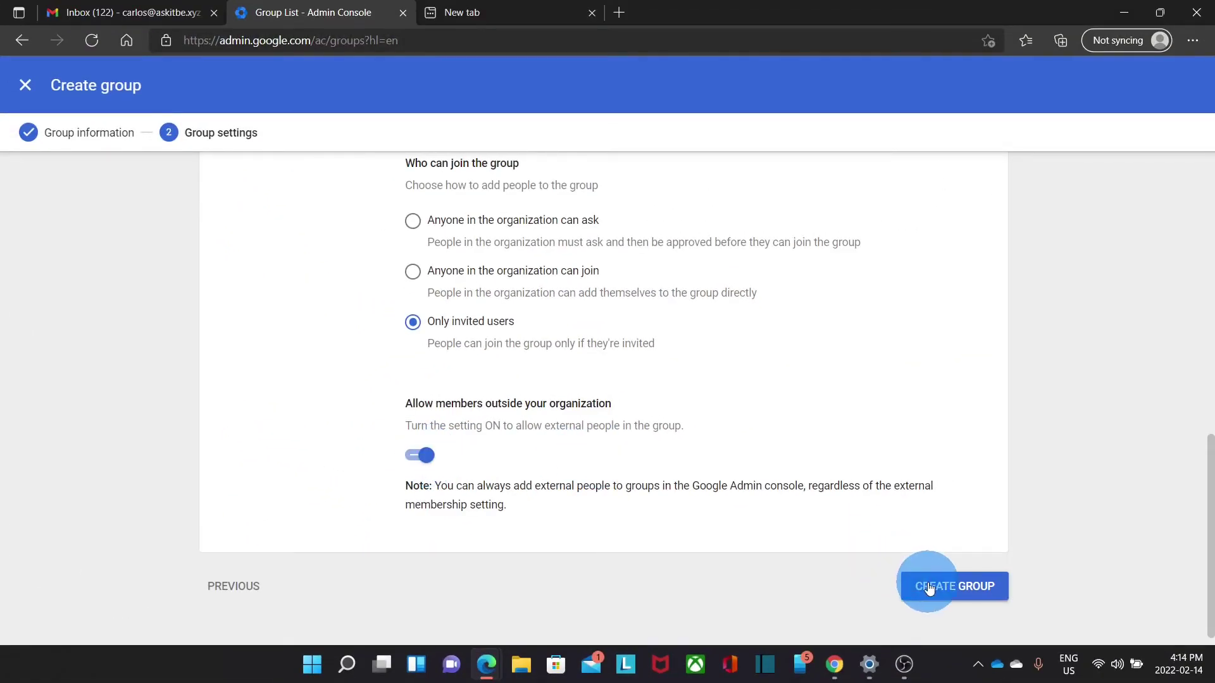
- Add an internal user and an external Gmail address to Sales, then open its advanced settings
click(264, 174)
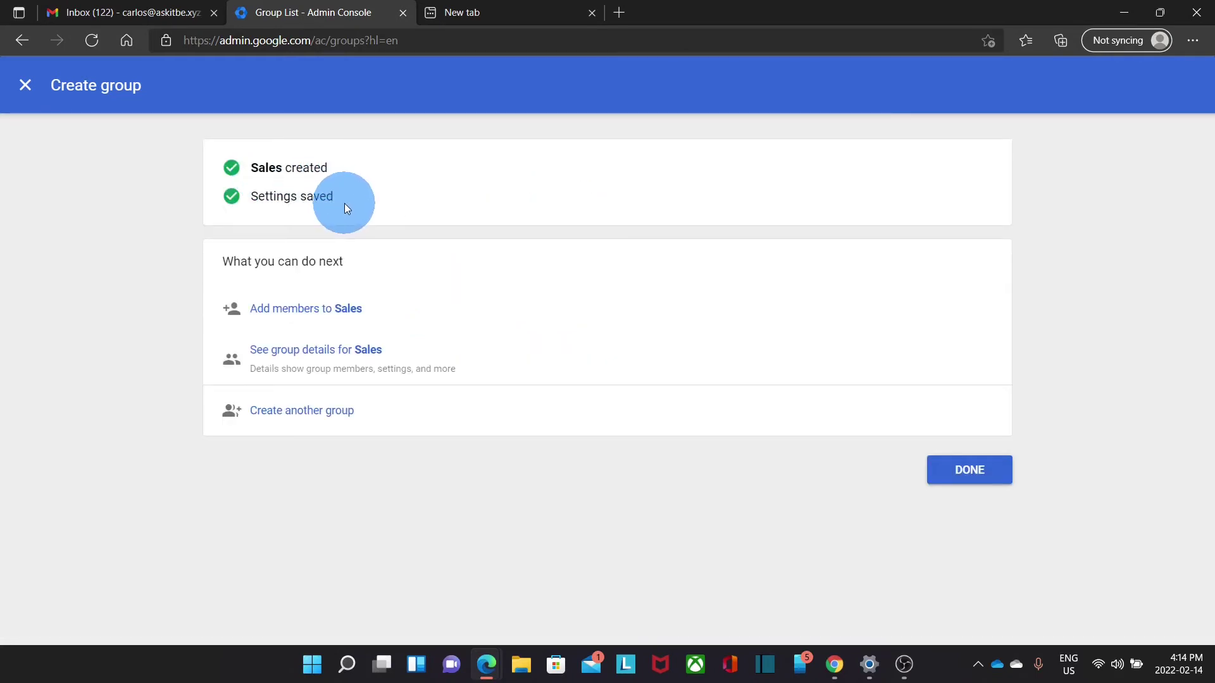
click(304, 312)
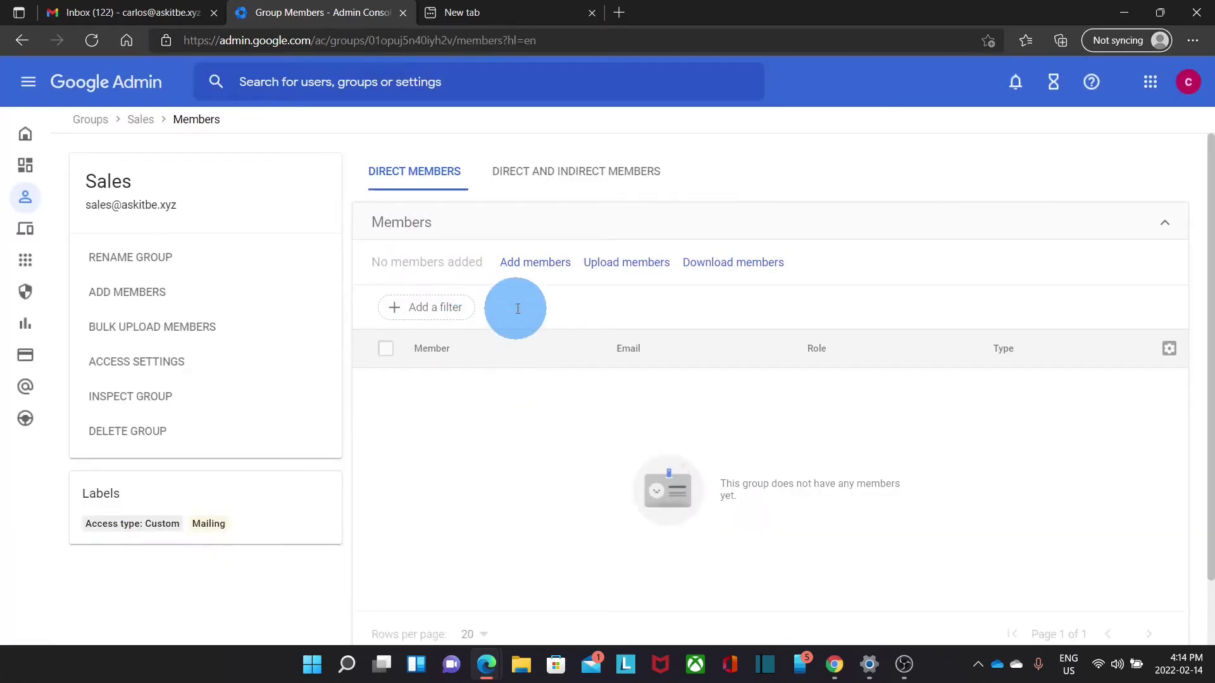
click(527, 263)
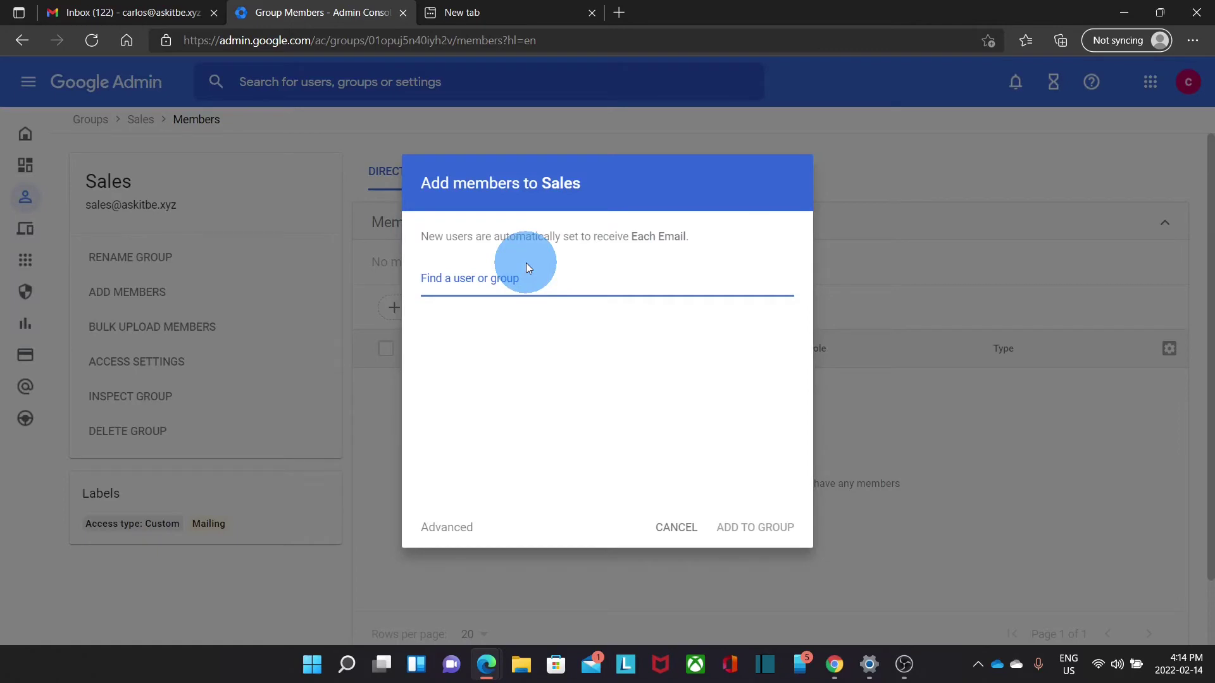
text(ca)
click(518, 322)
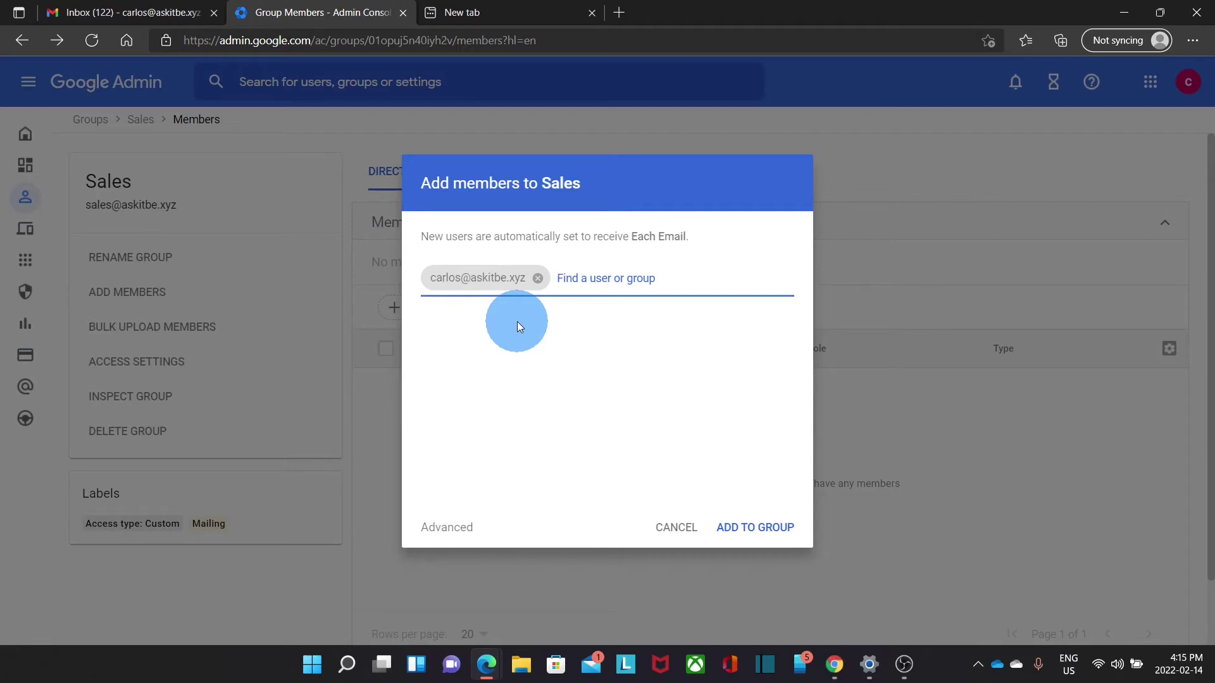
key(ctrl+v)
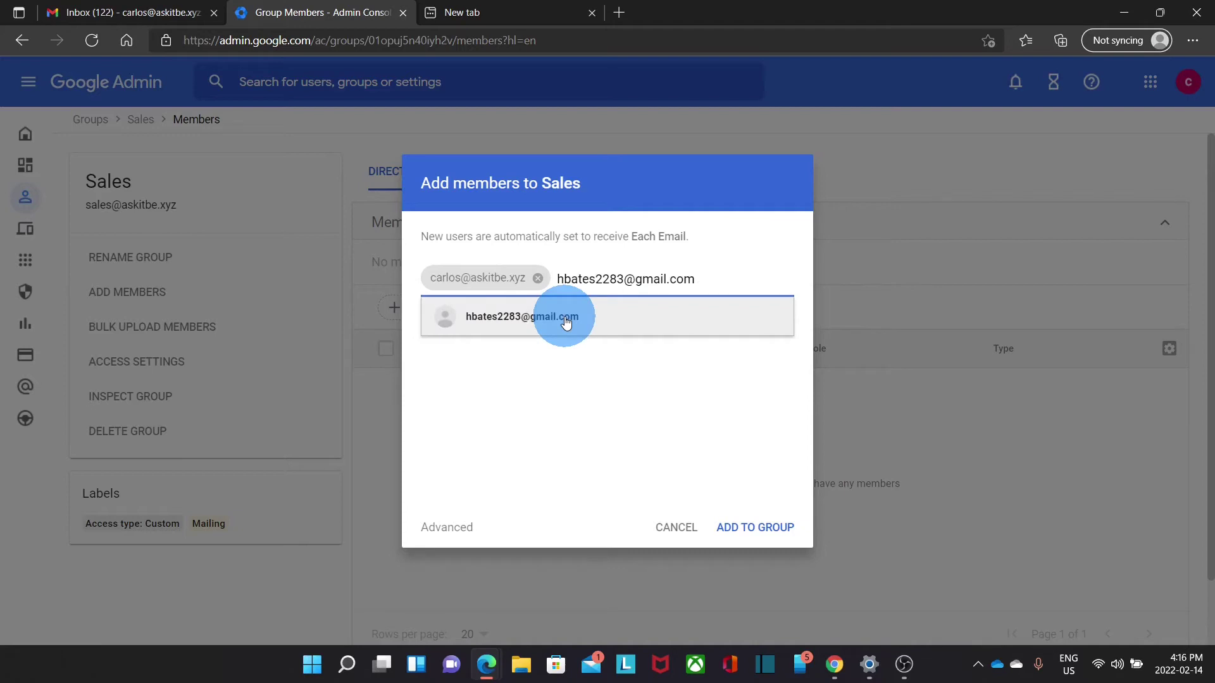
click(565, 322)
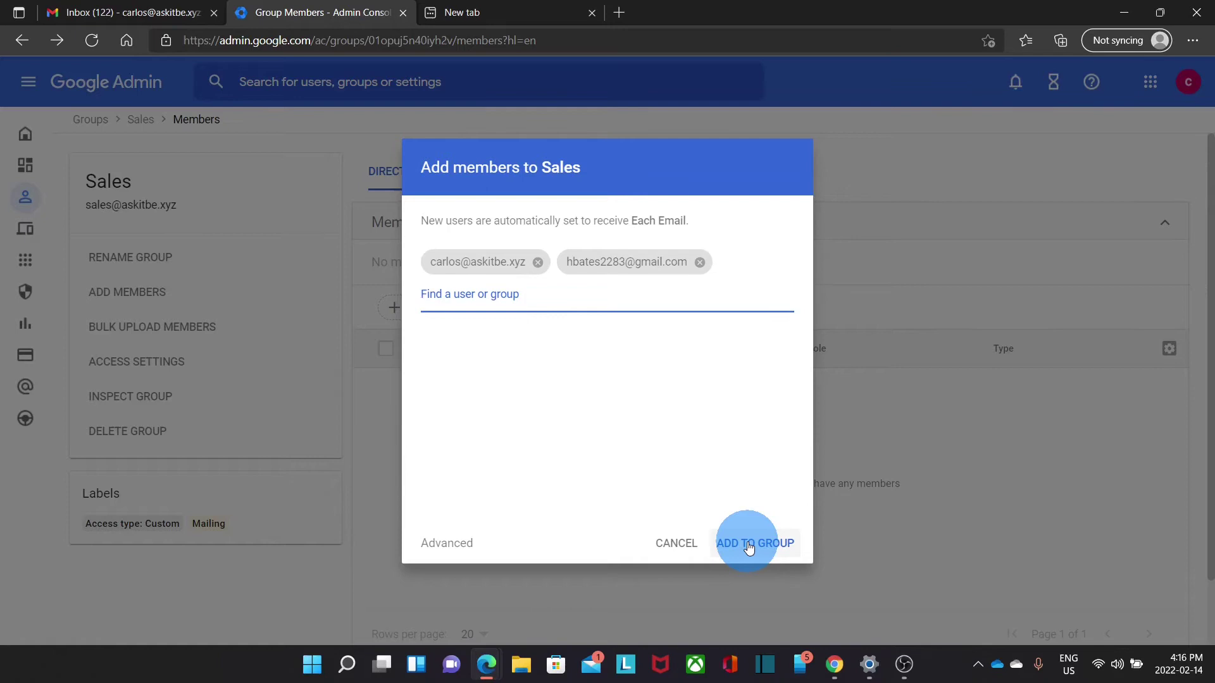
click(749, 545)
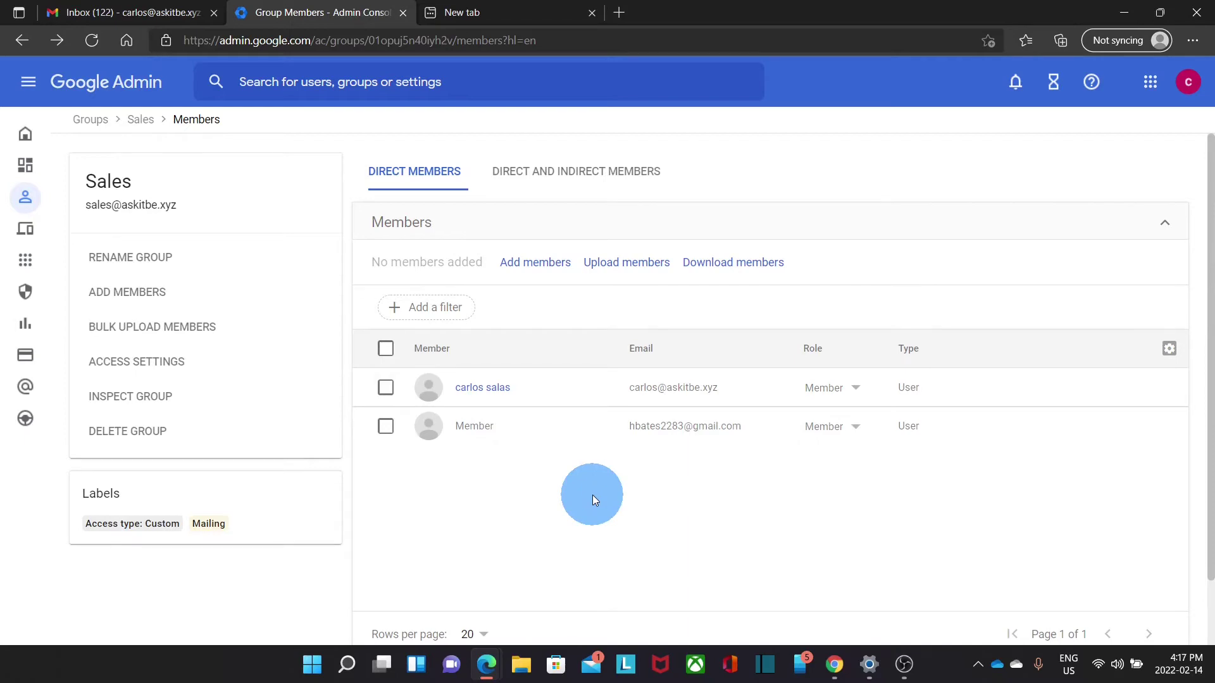
click(117, 370)
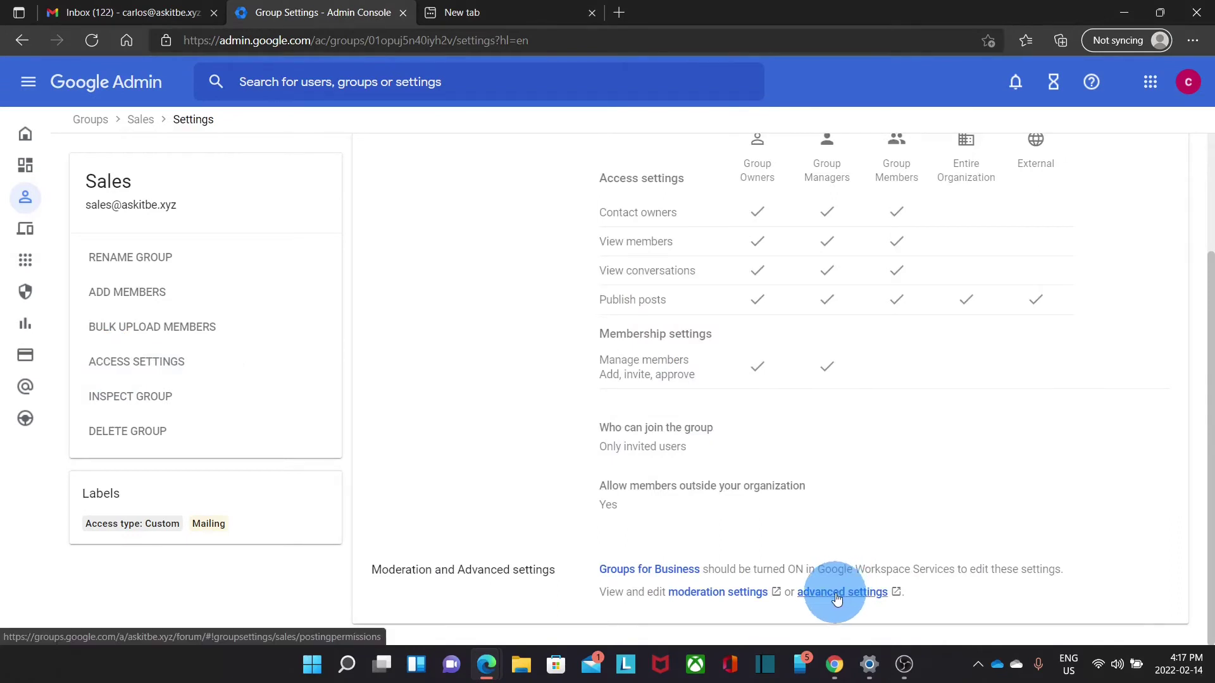
click(836, 594)
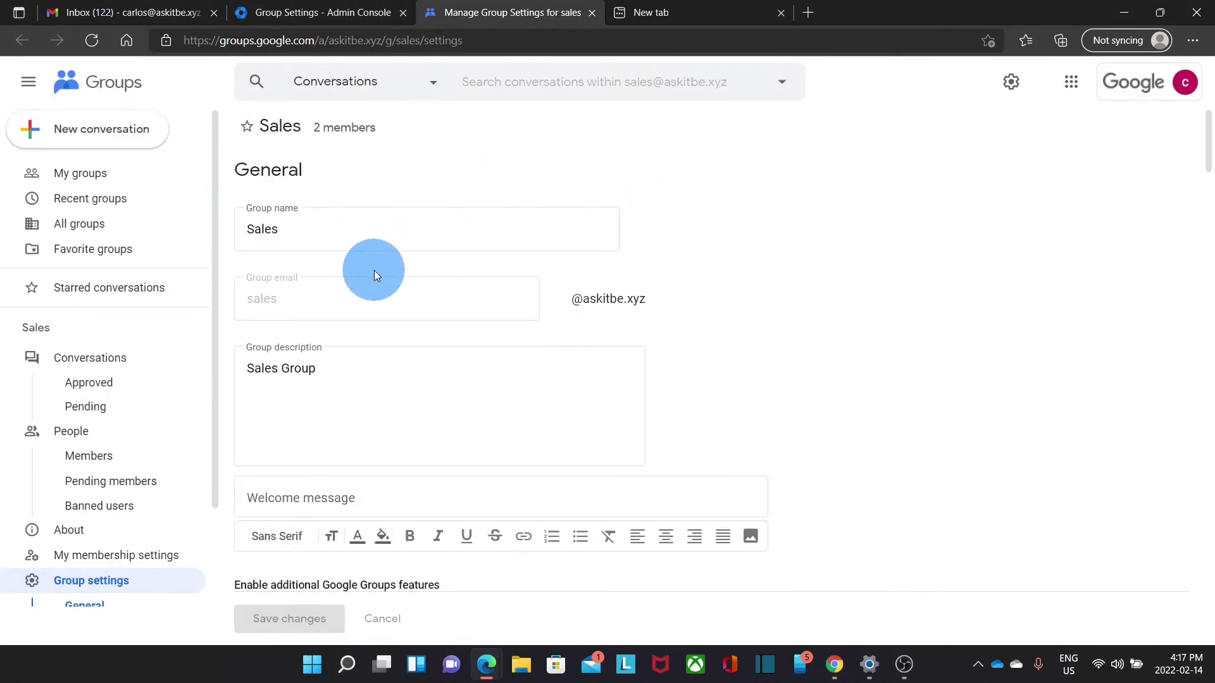
- Make Sales a Collaborative Inbox and limit viewing member email addresses to group members
scroll(374, 271, down, 1)
scroll(374, 271, up, 1)
scroll(374, 270, down, 4)
scroll(375, 270, down, 1)
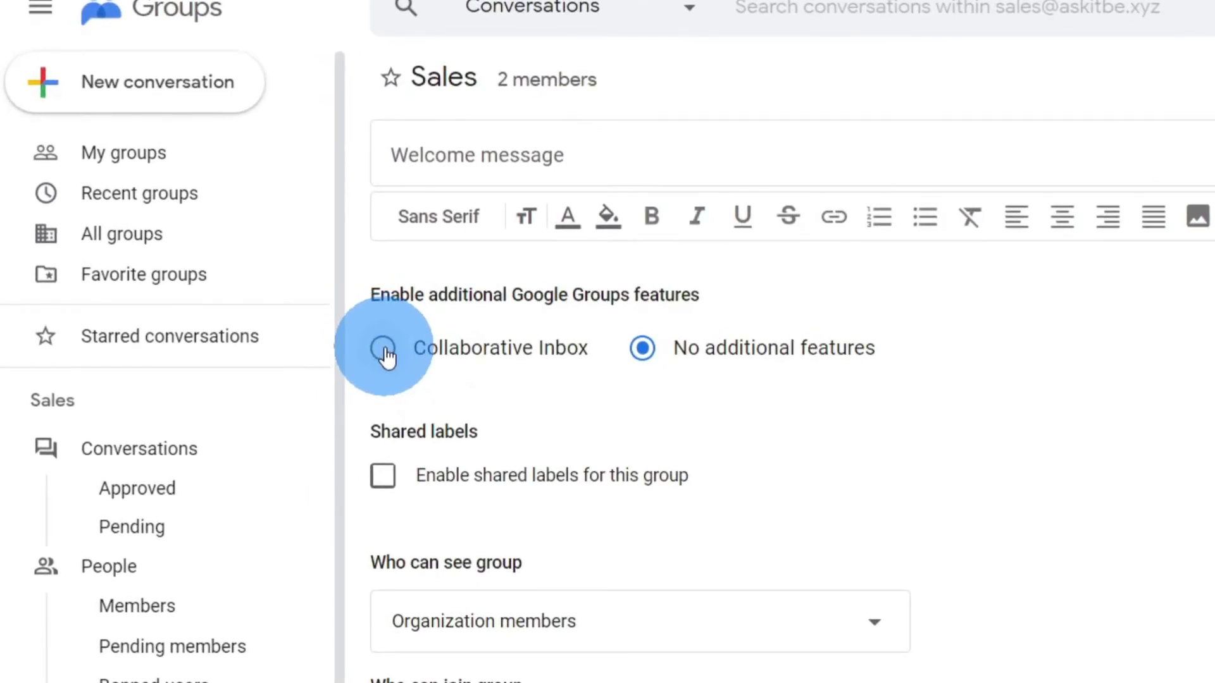
click(383, 349)
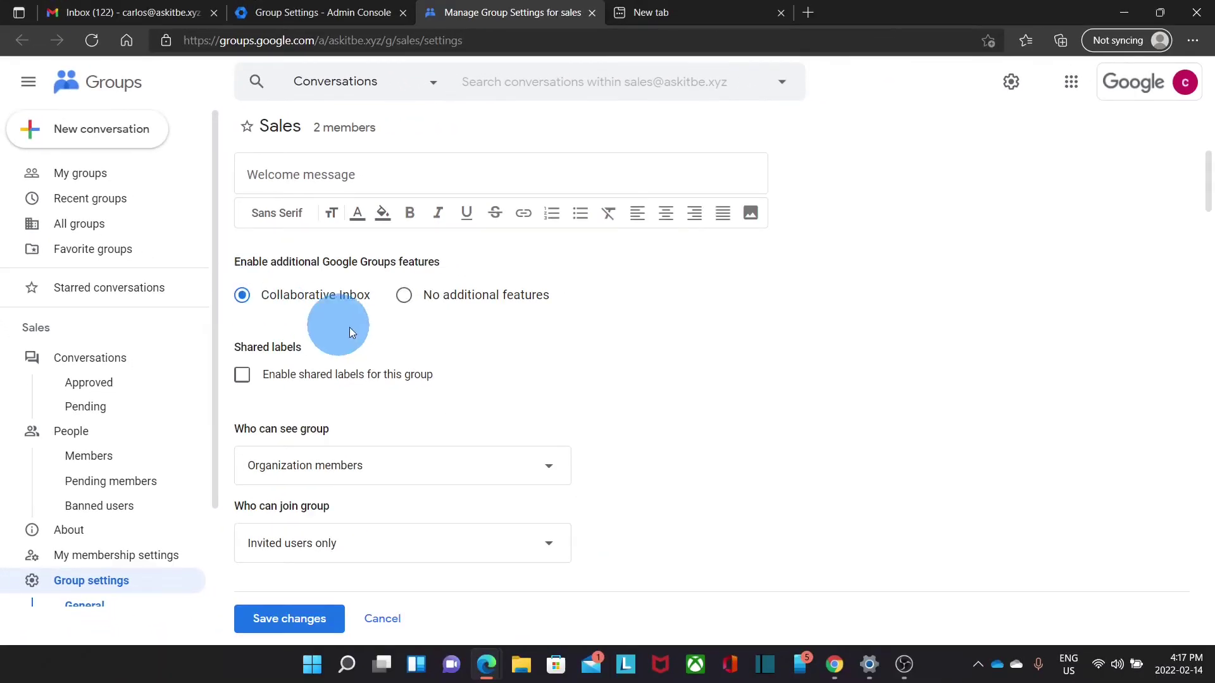
scroll(570, 342, down, 5)
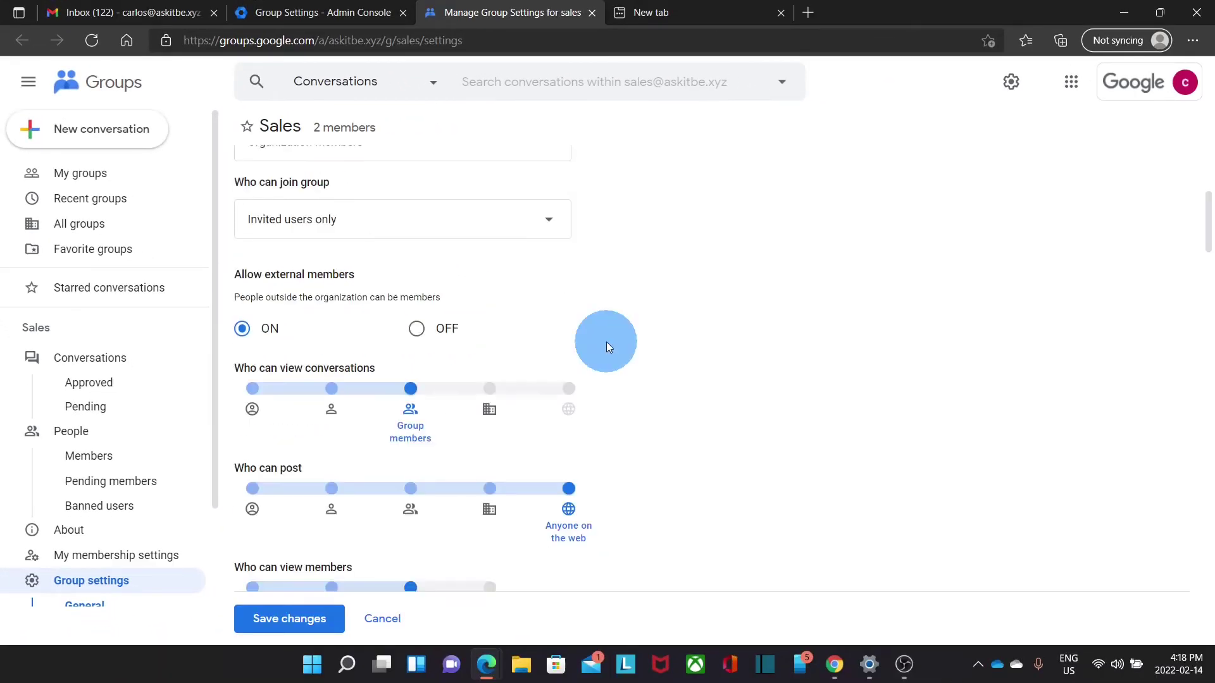
scroll(606, 341, down, 1)
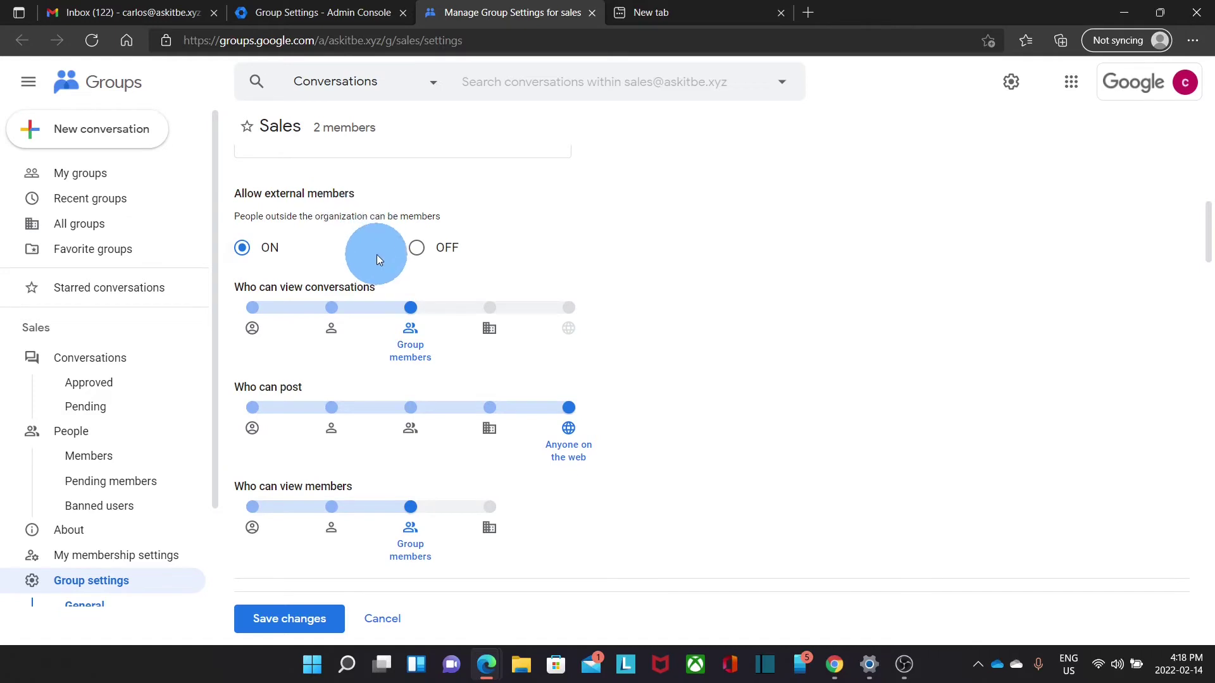
scroll(592, 434, down, 5)
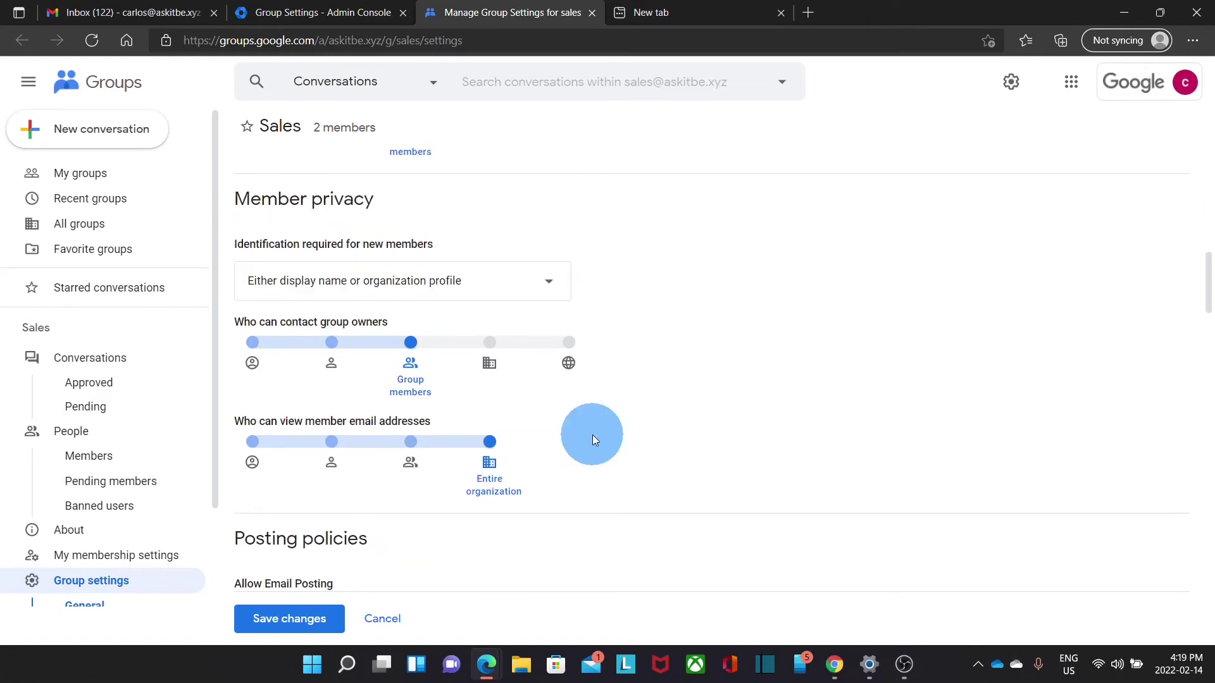
click(410, 442)
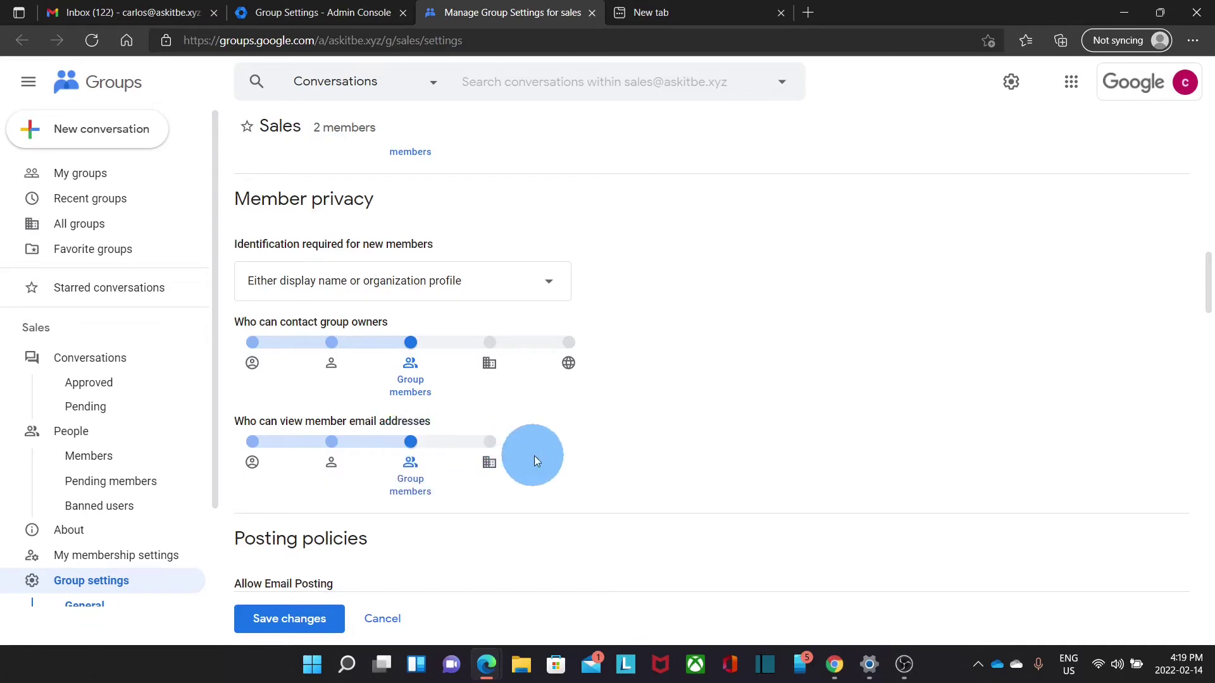
- Let group members post as the group and have suspicious messages posted to the group
scroll(817, 412, down, 10)
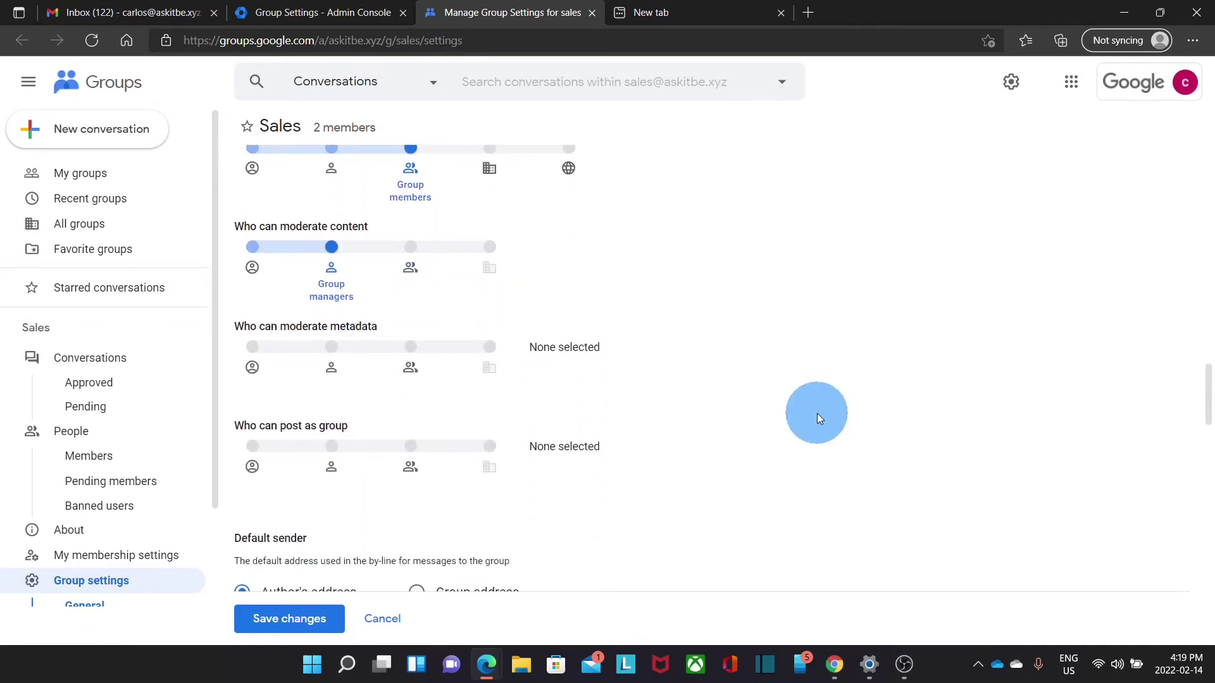
scroll(818, 413, down, 1)
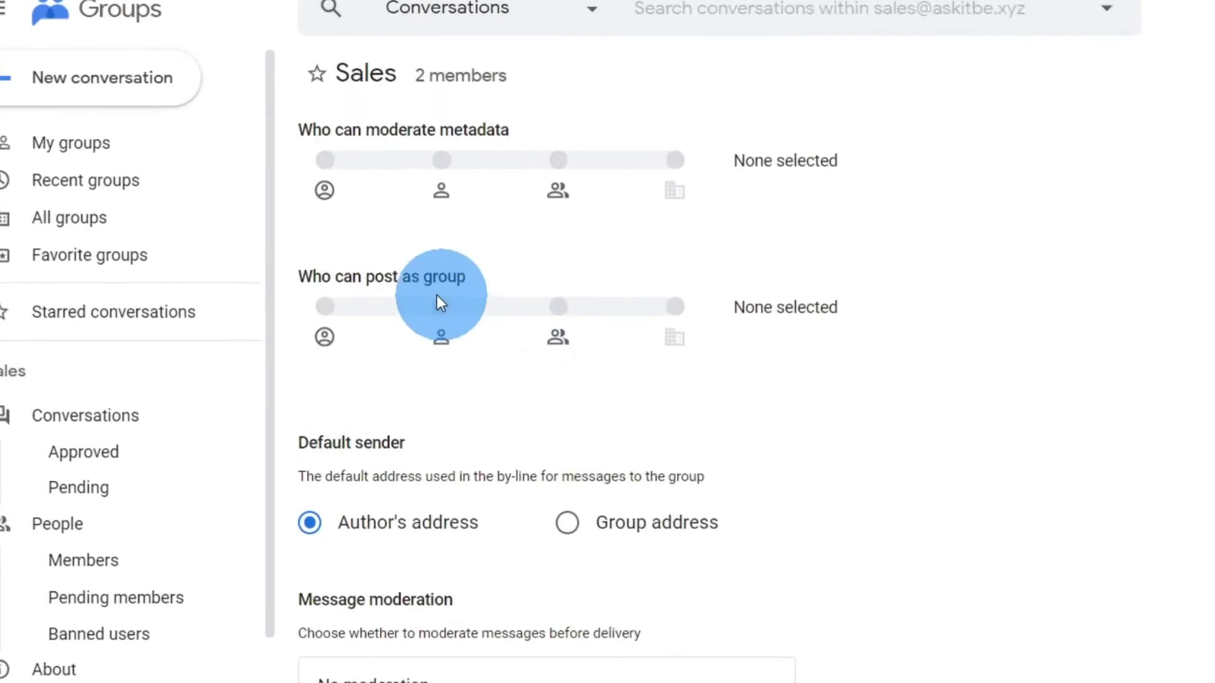
mouse_move(412, 283)
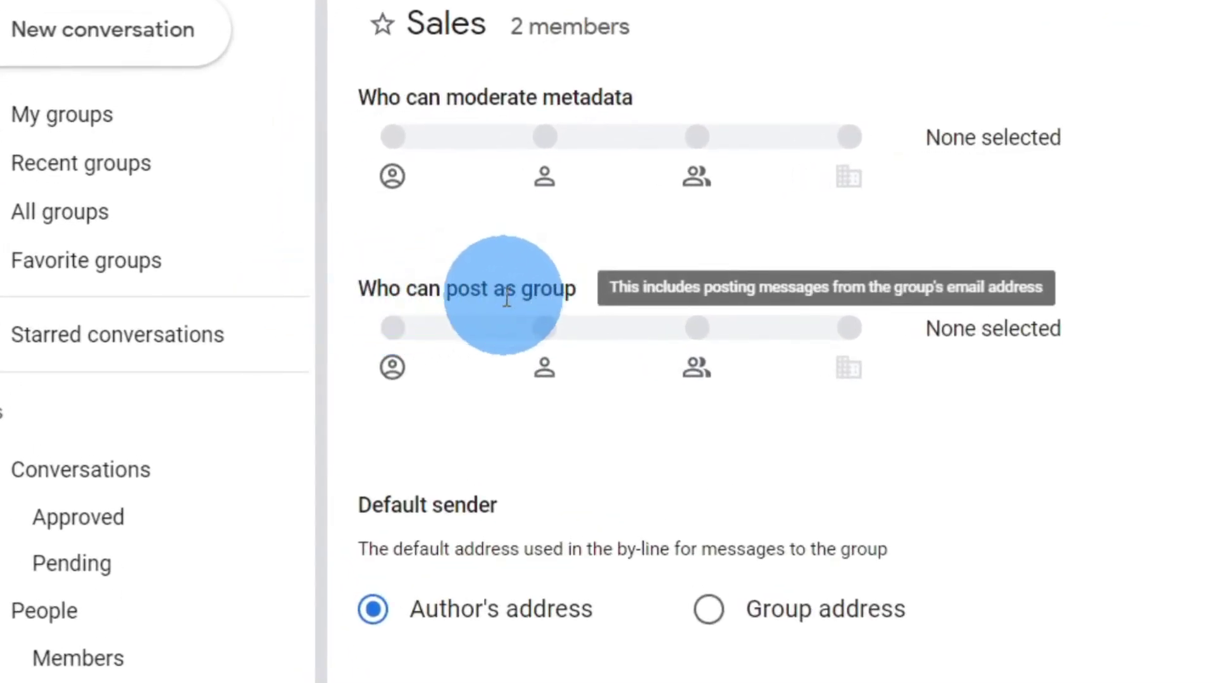
drag(507, 298, 549, 298)
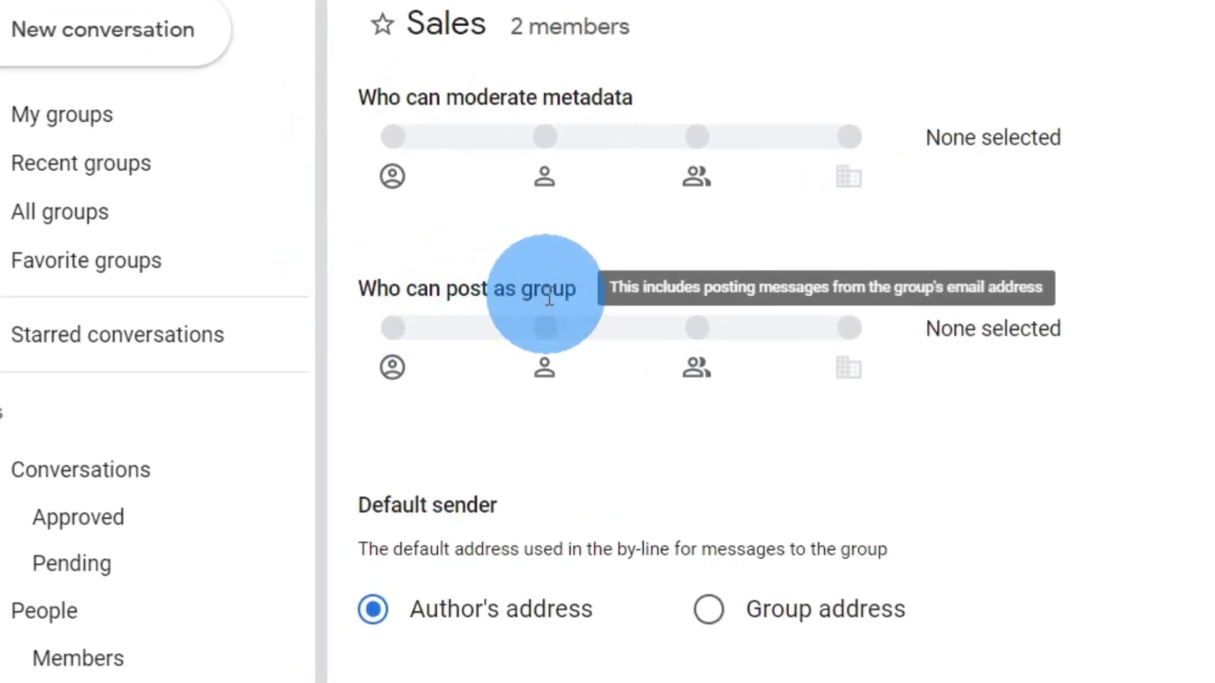
click(698, 328)
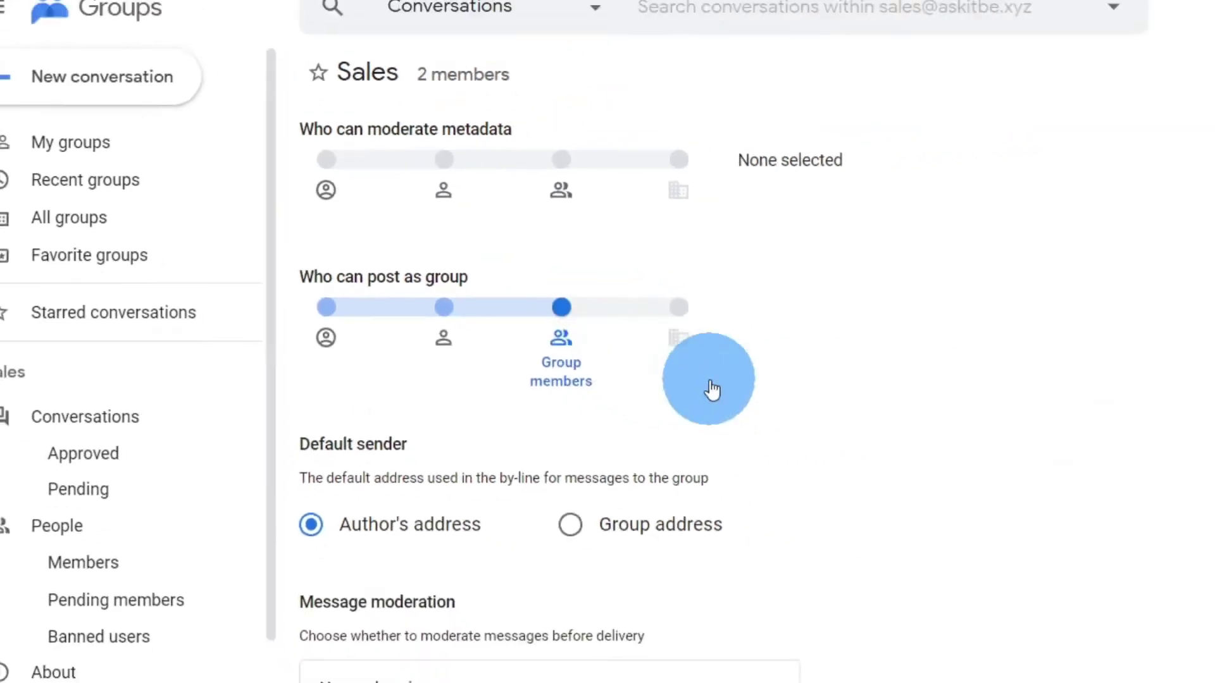
scroll(1145, 487, down, 5)
scroll(645, 367, down, 1)
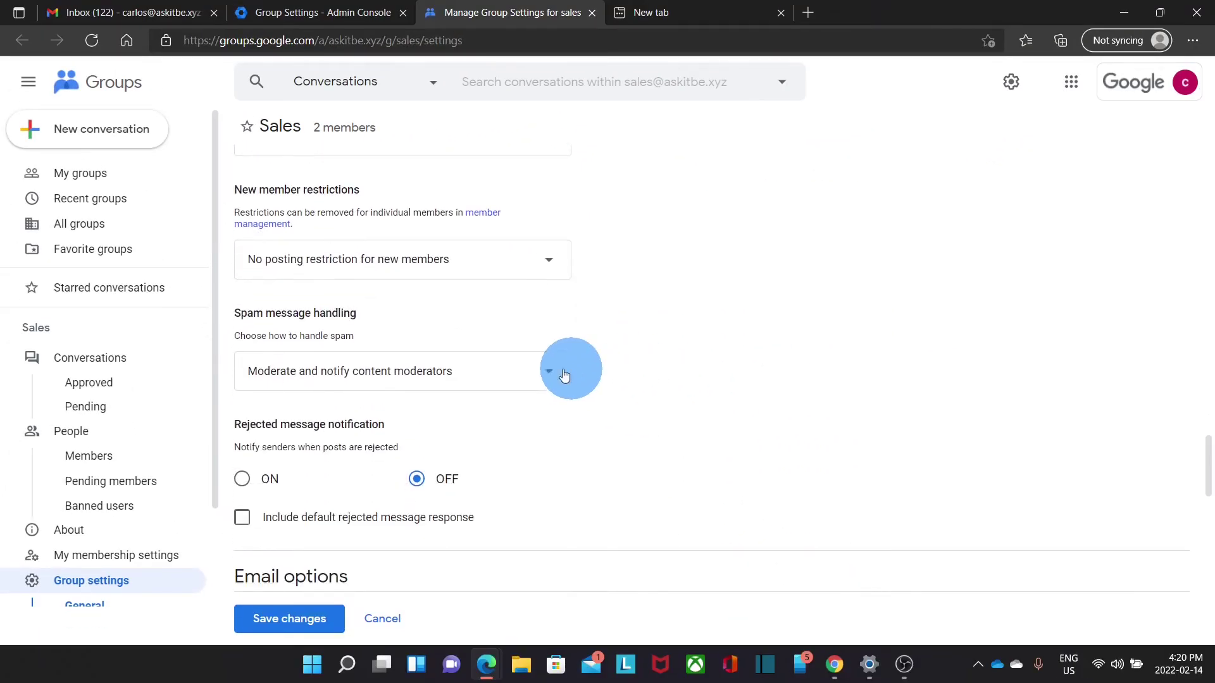
click(424, 378)
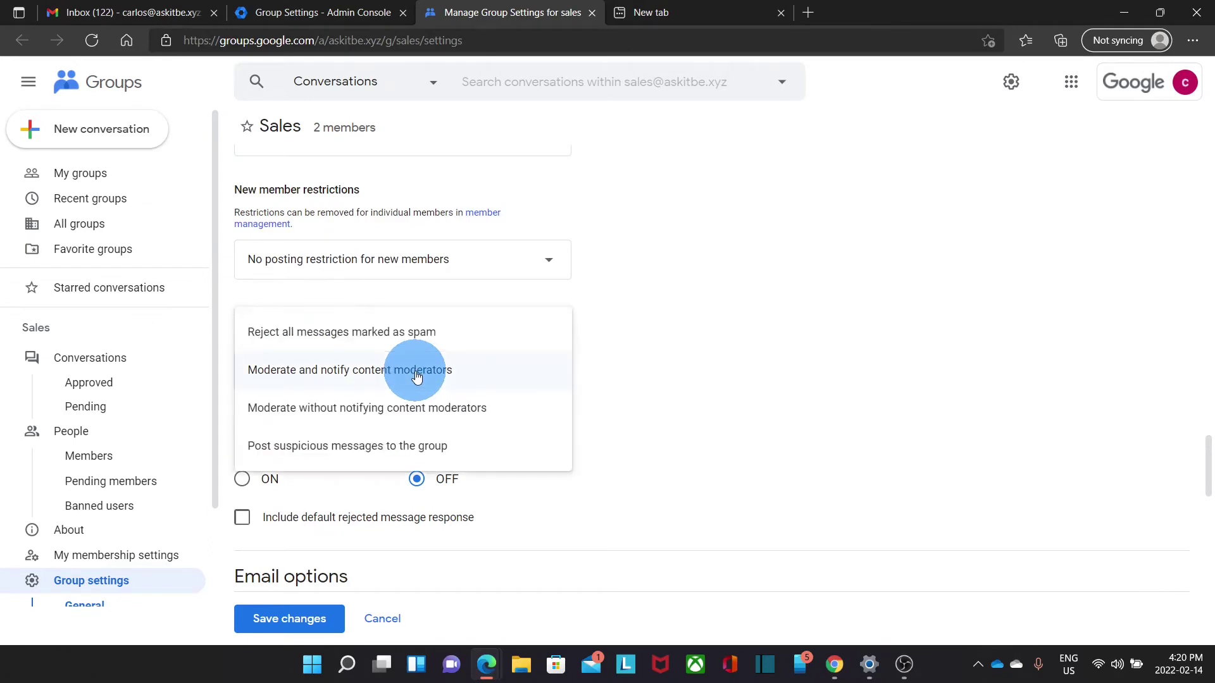
click(395, 447)
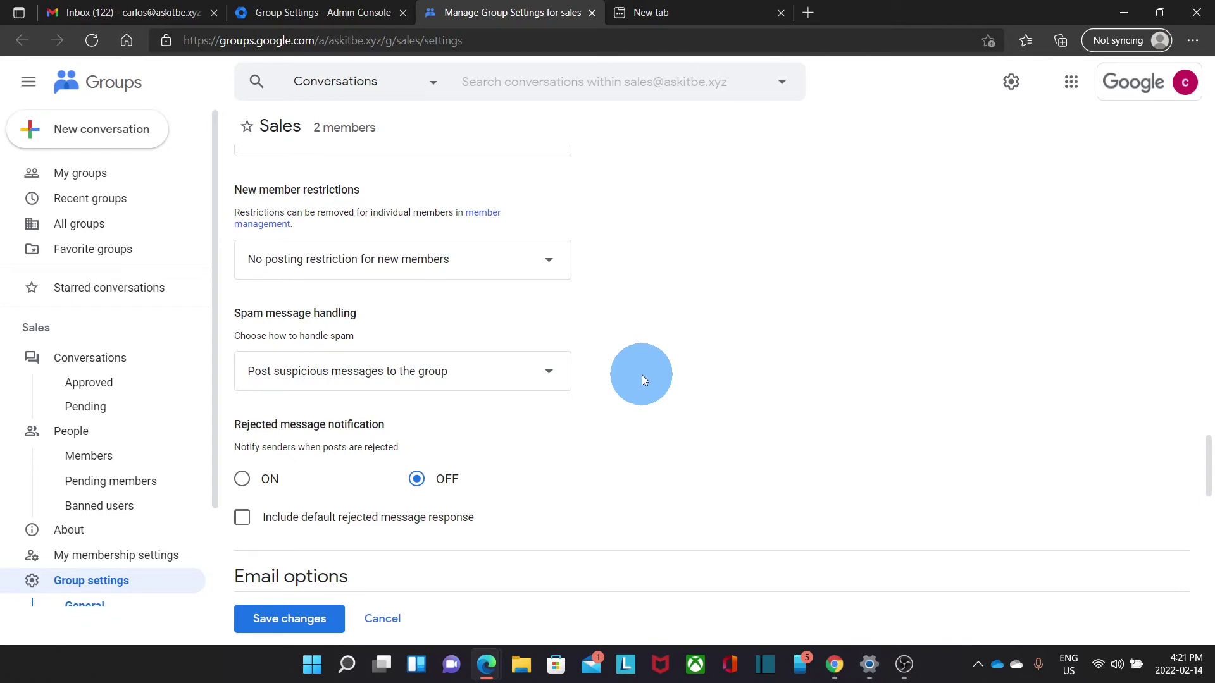
- Add the subject prefix [Sales] and save the group settings
scroll(642, 380, down, 5)
click(461, 308)
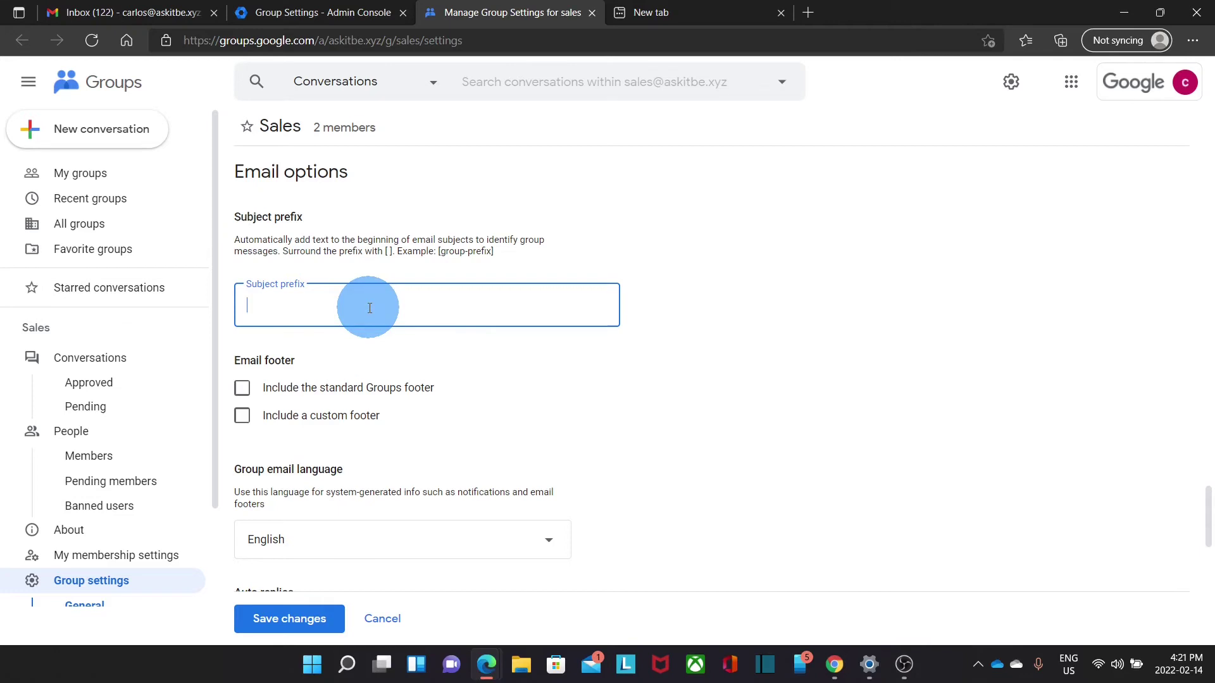
text([Sales])
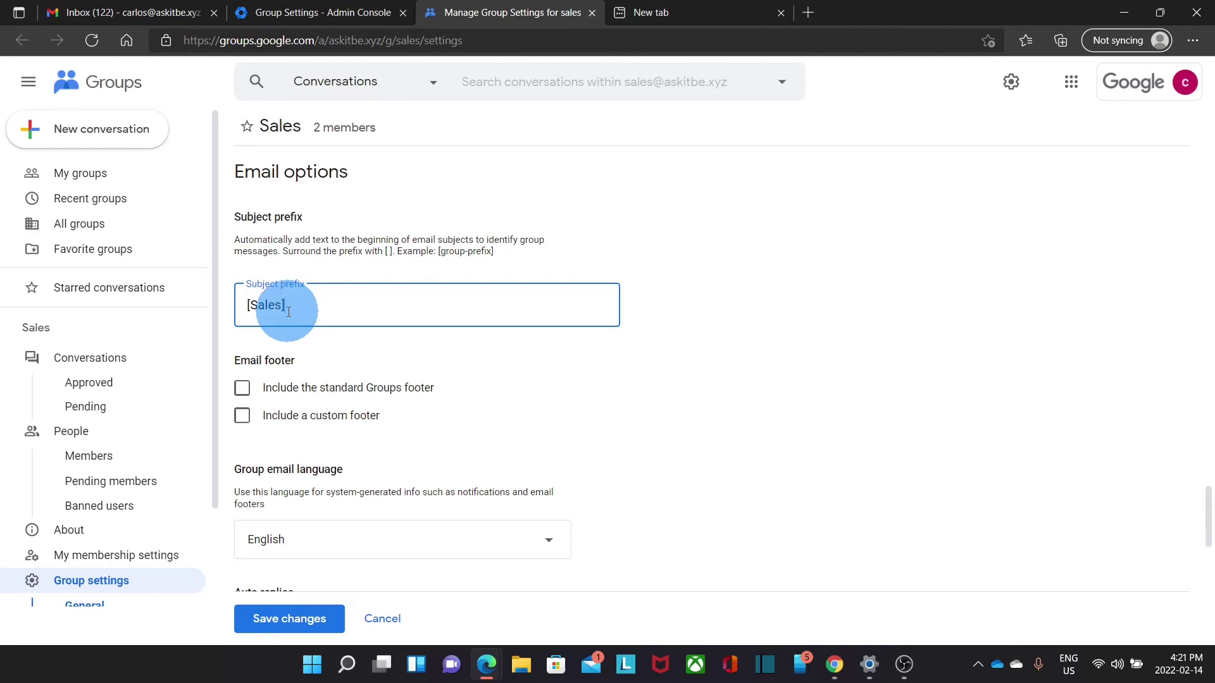
scroll(380, 285, down, 3)
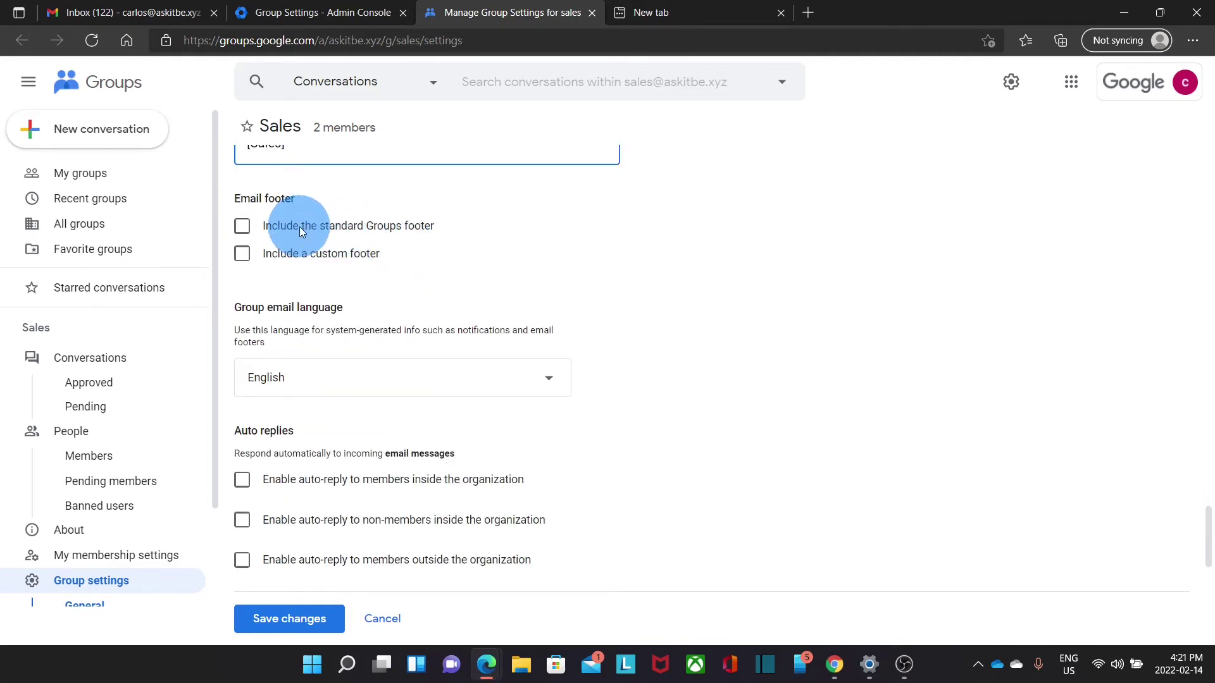
scroll(327, 259, down, 3)
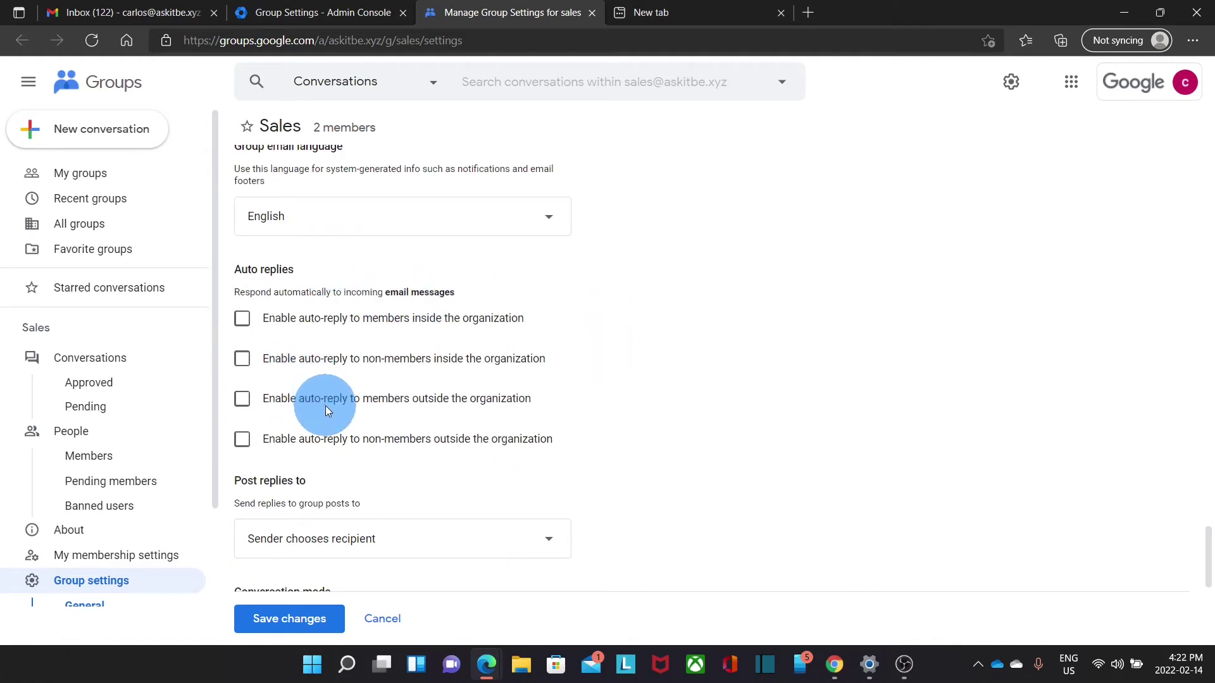
scroll(325, 405, down, 2)
scroll(399, 323, down, 5)
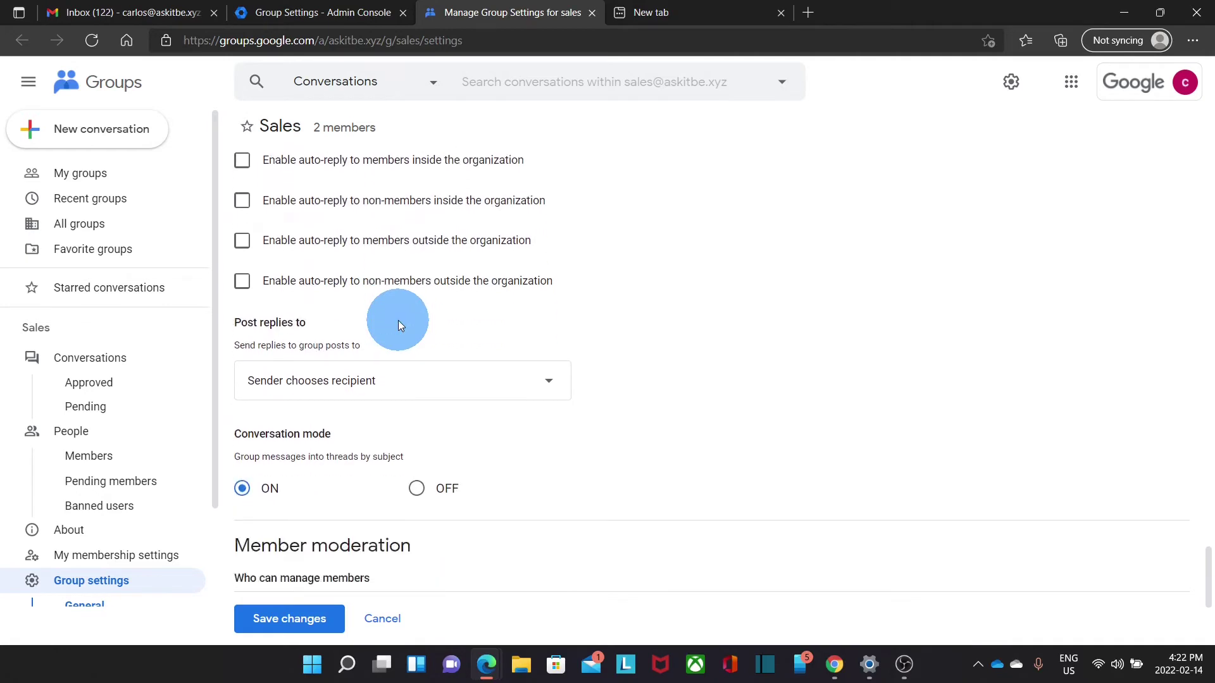
click(287, 620)
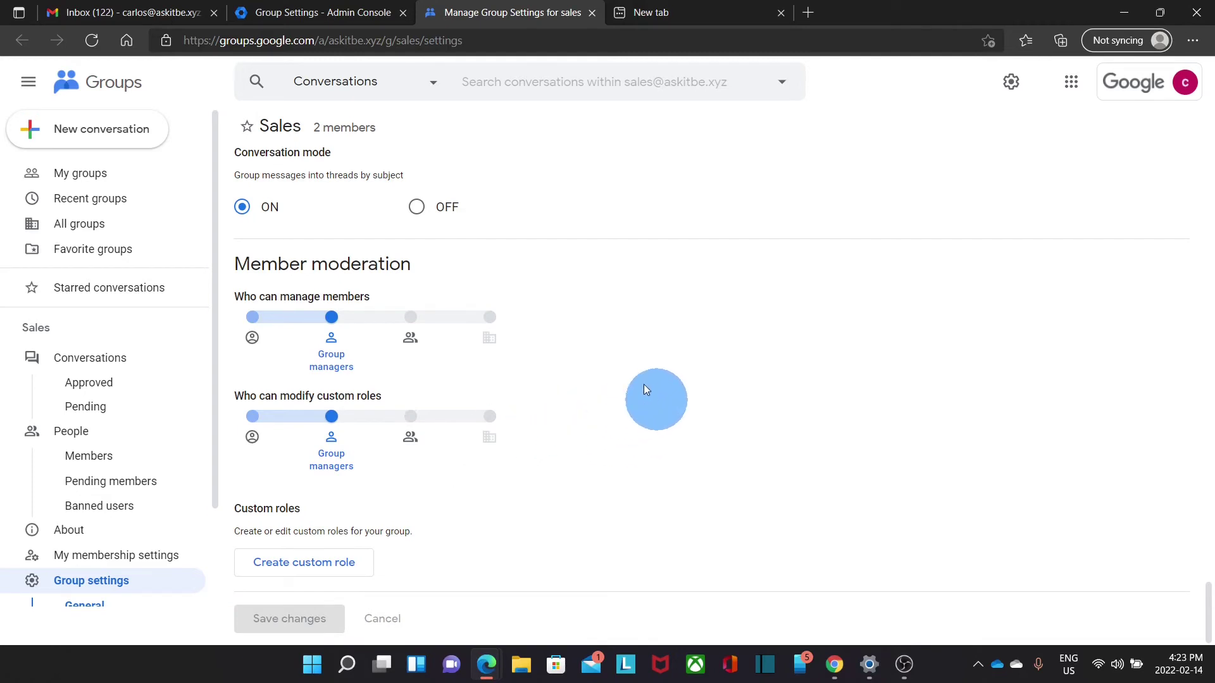
- Open the empty Sales group in Google Groups from Gmail, then return to the other Gmail window
click(135, 17)
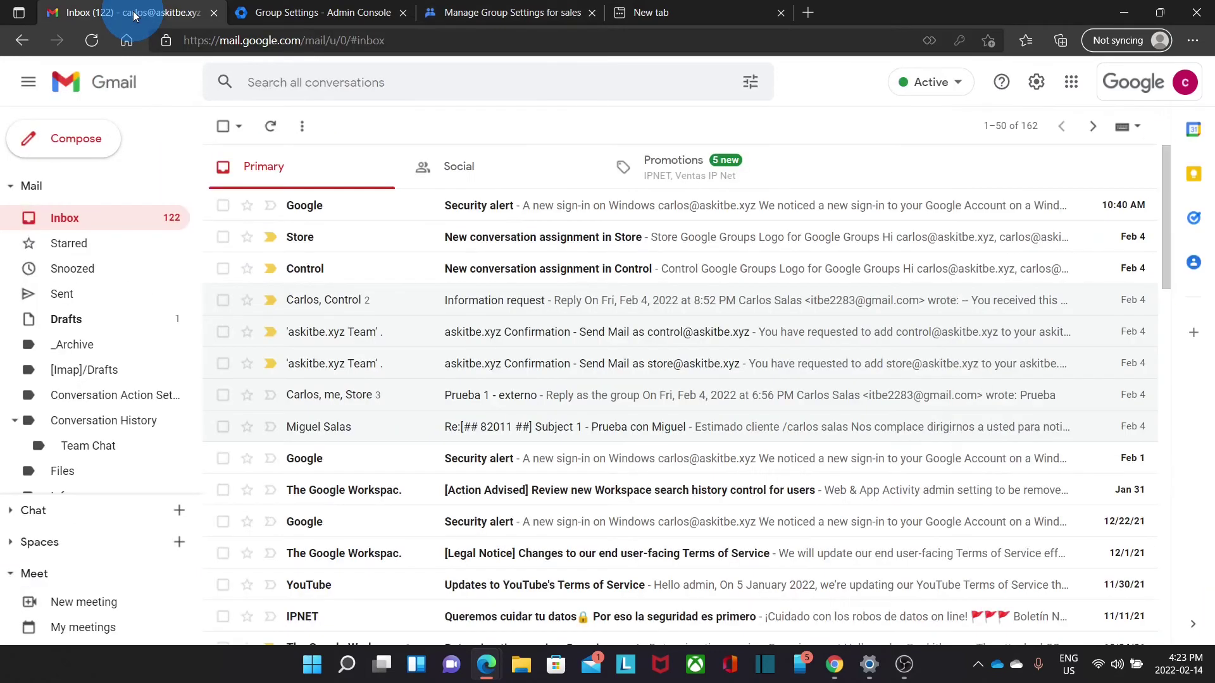
click(1071, 83)
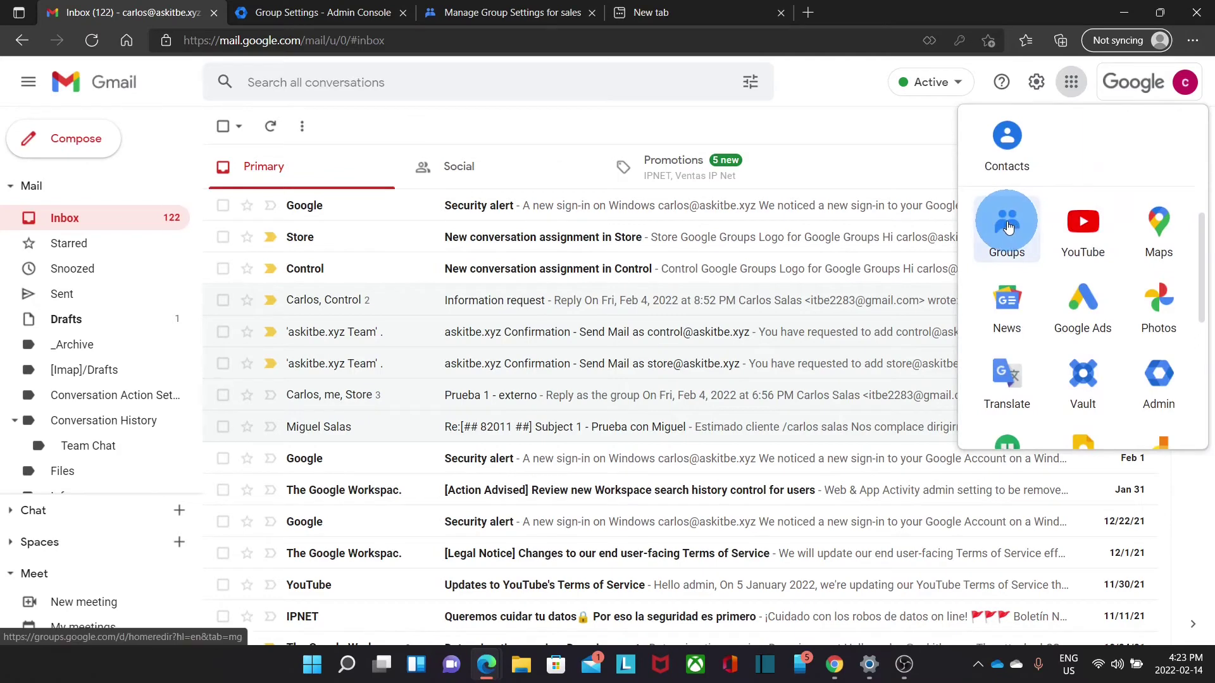
click(1008, 226)
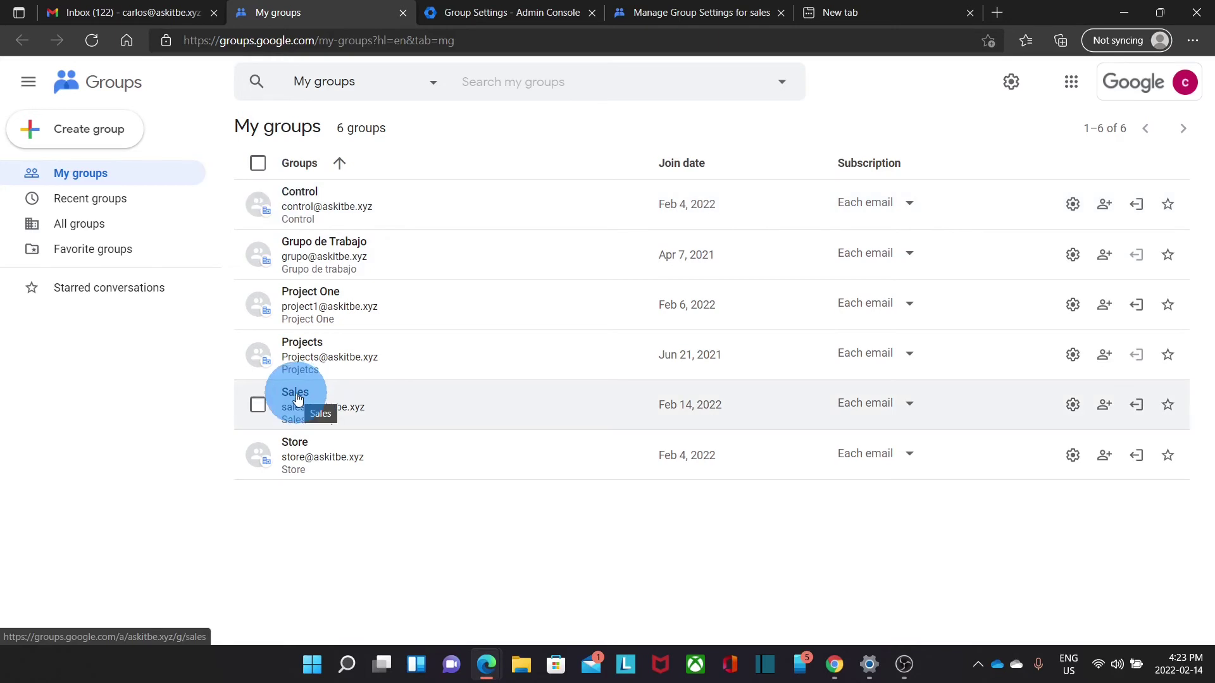
click(296, 393)
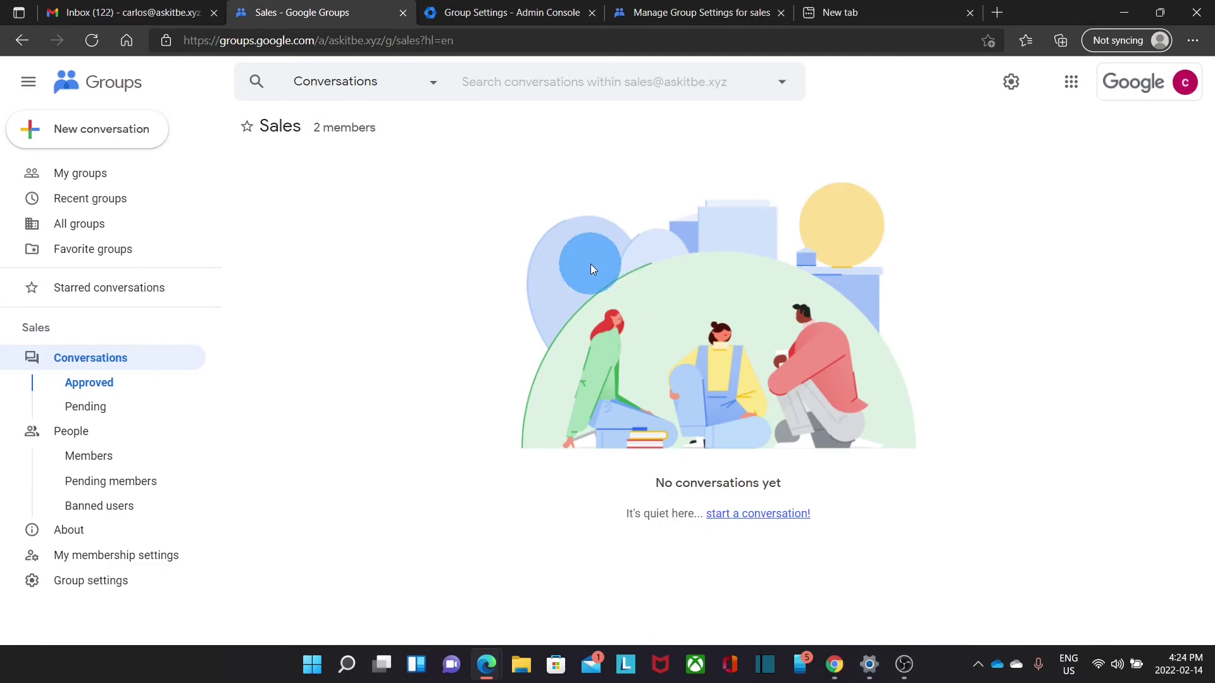
key(alt+Tab)
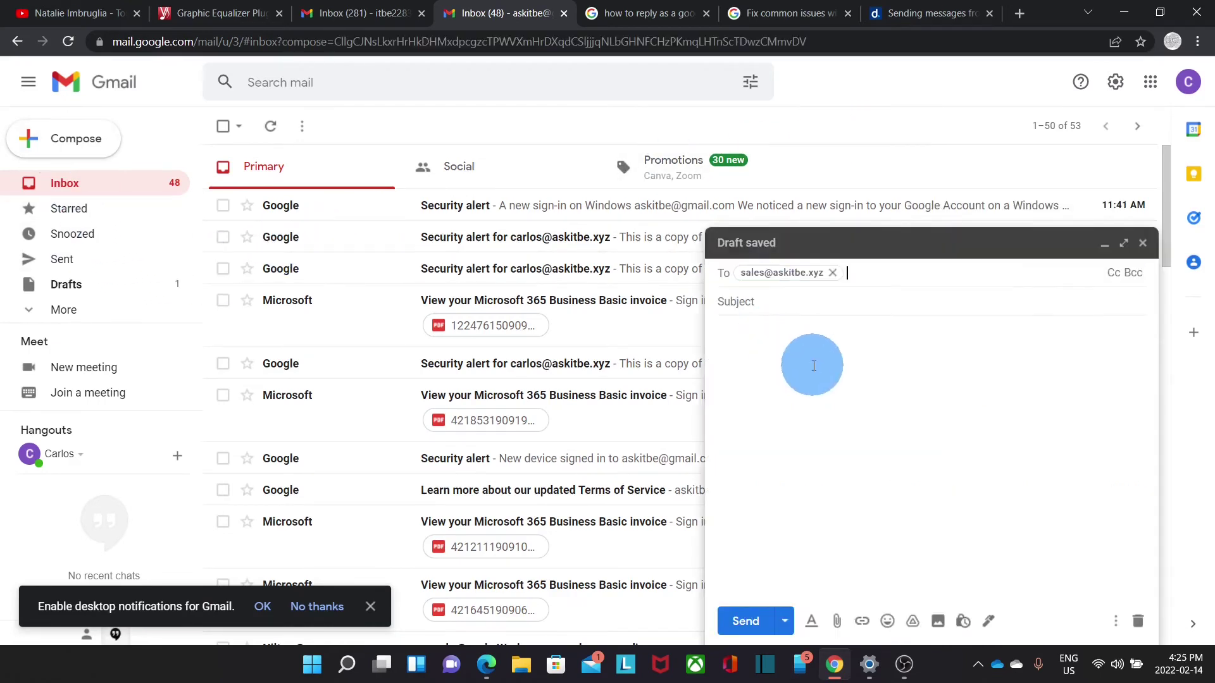
- Send the group an email titled 'Interested in your service' with a pasted body
click(768, 302)
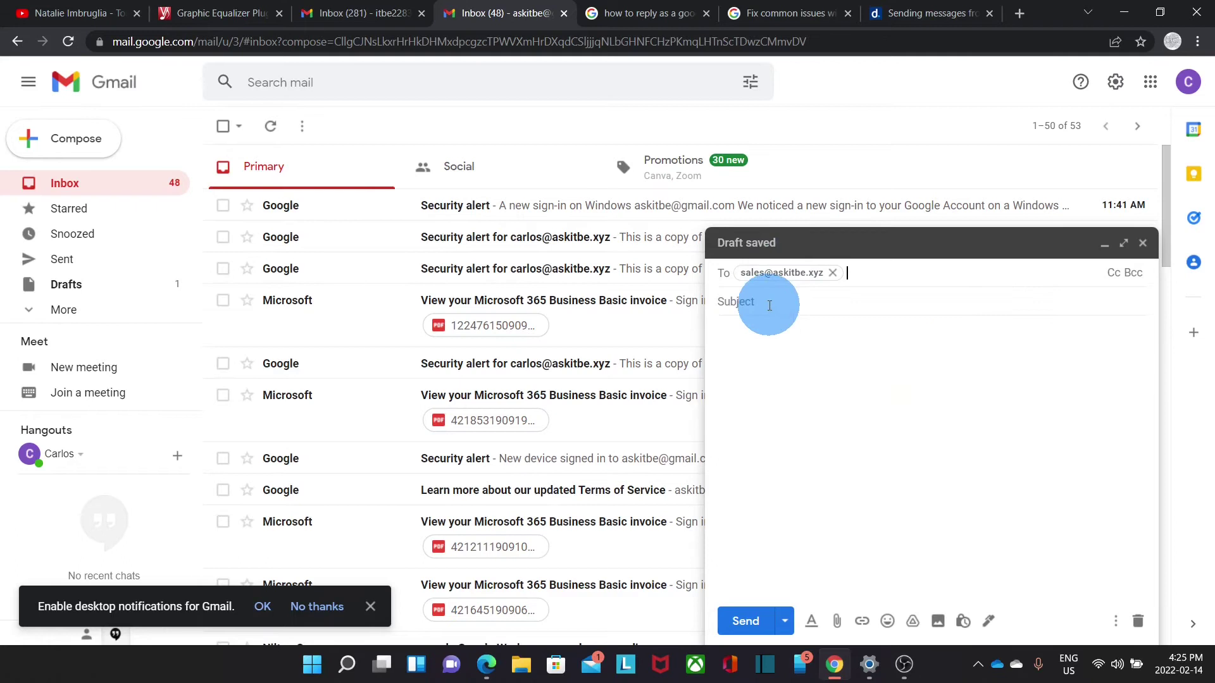
text(Interested in your service)
text(I want information about your services  Thanks,)
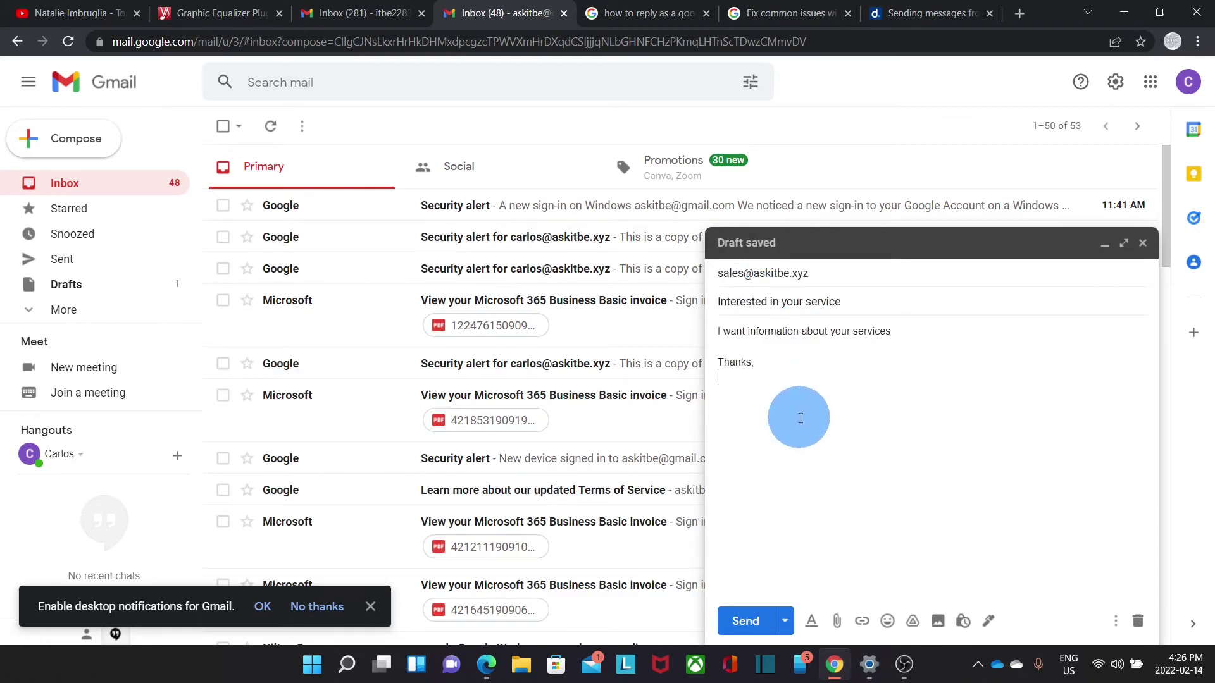
click(745, 620)
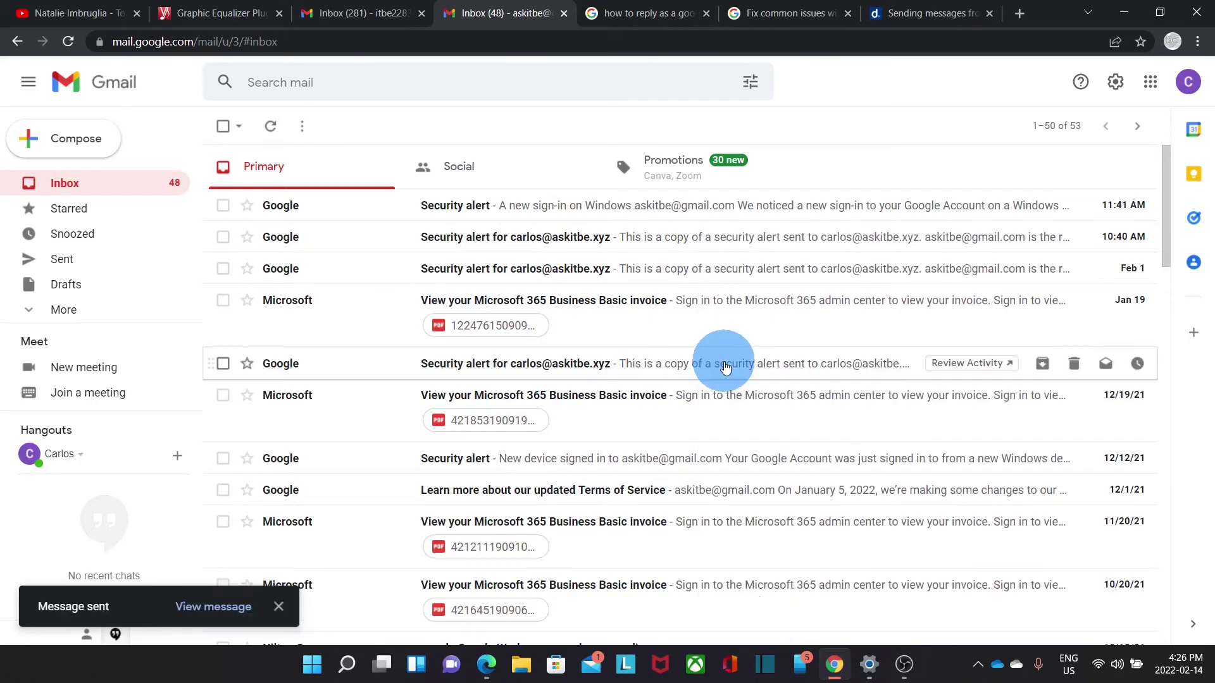
- Reload the Sales group page and open the new 'Interested in your service' conversation
click(486, 664)
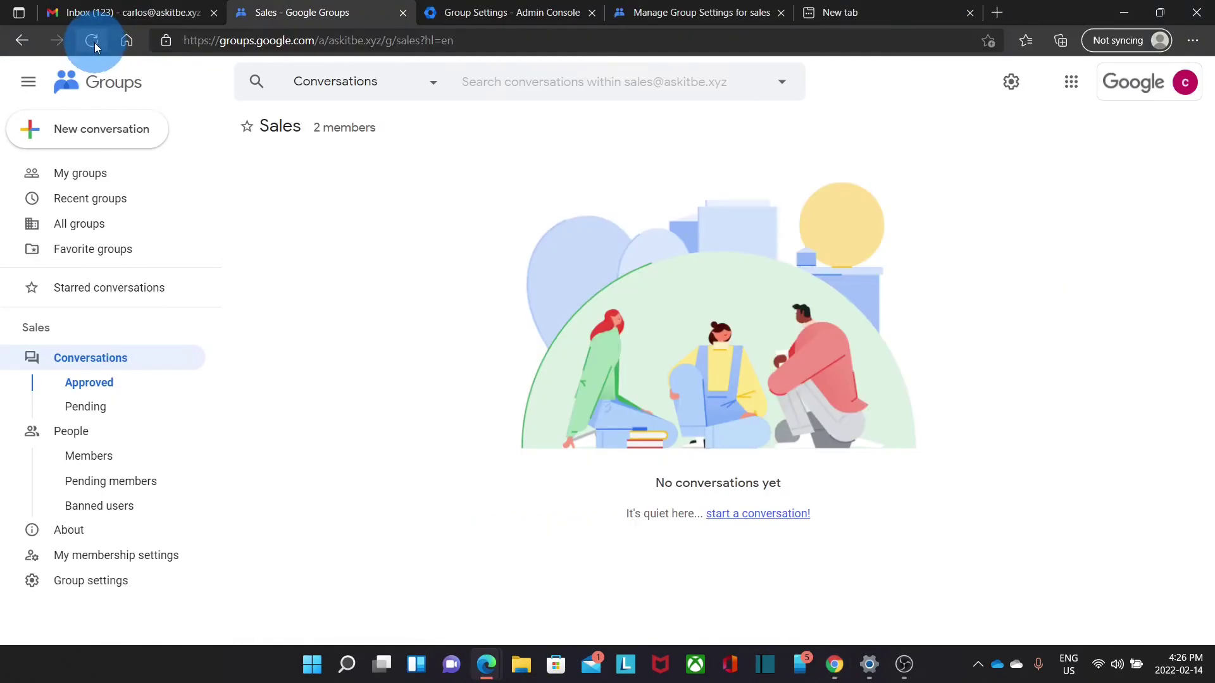
click(92, 39)
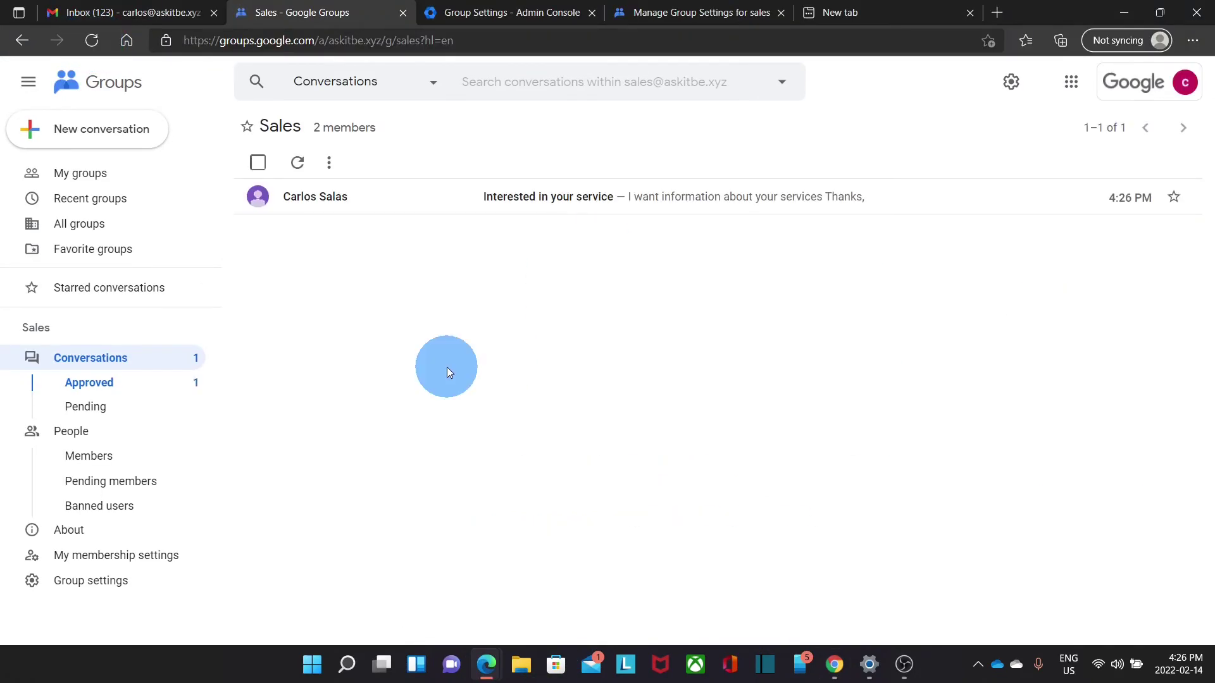
click(334, 200)
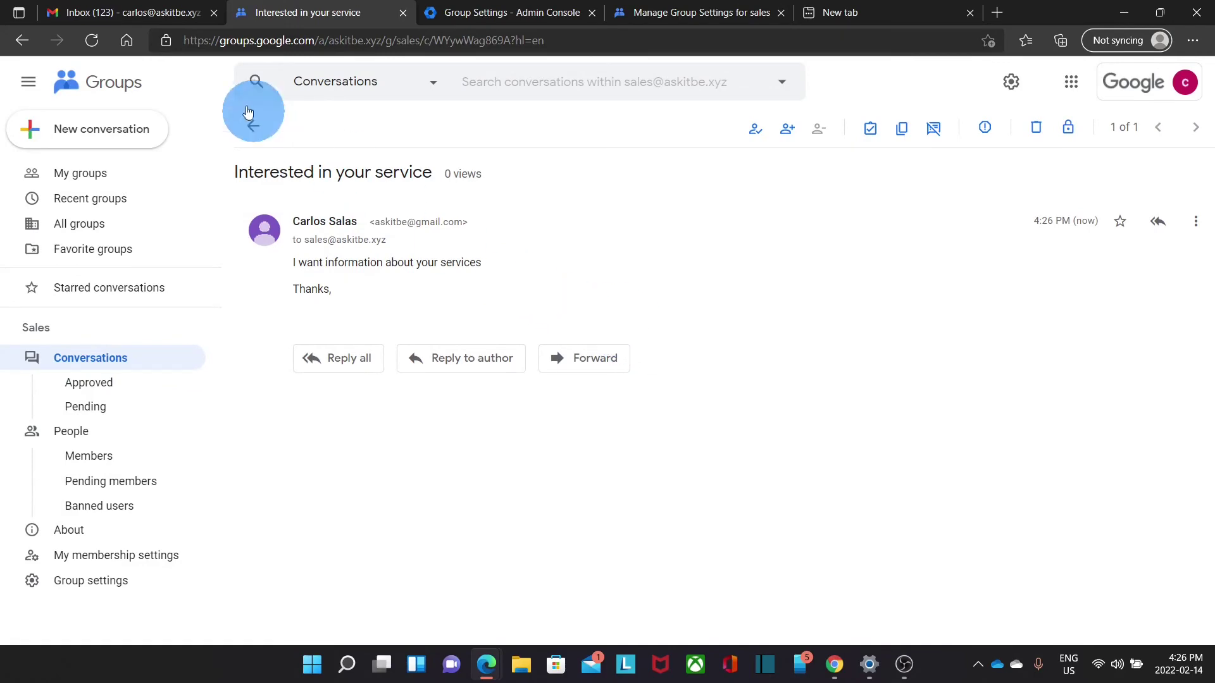
- Open '[Sales] Interested in your service' in the member's Primary inbox, then return to the group conversation
click(135, 16)
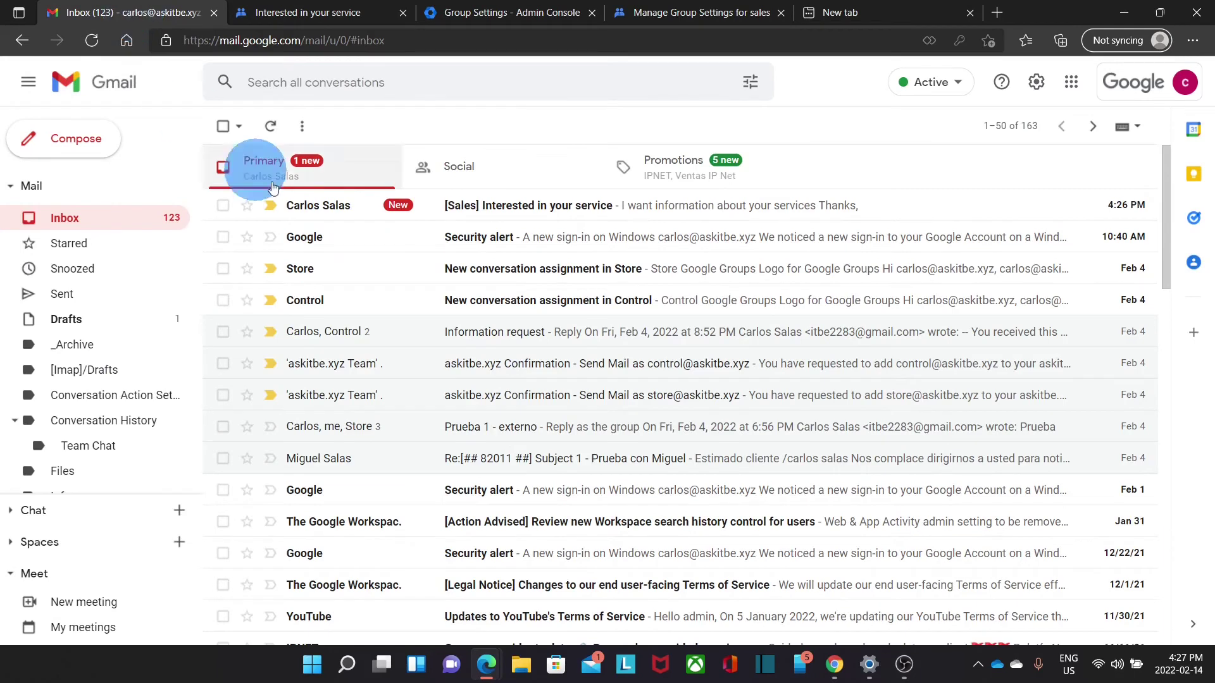
click(250, 166)
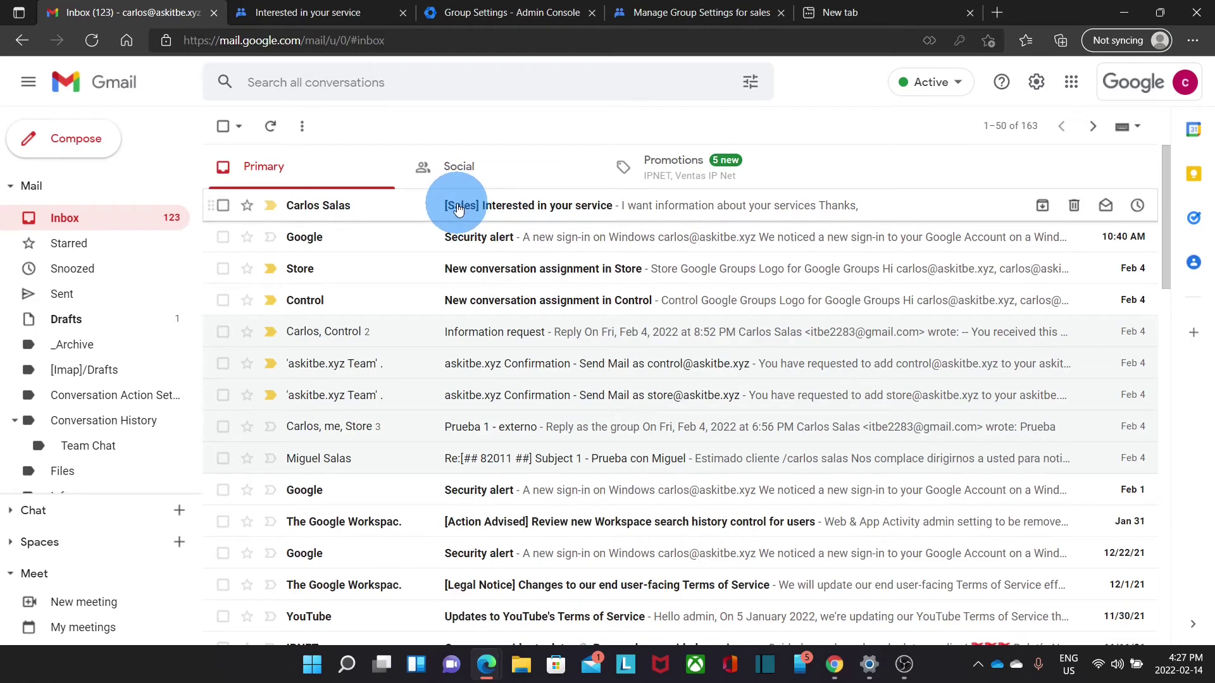
click(319, 205)
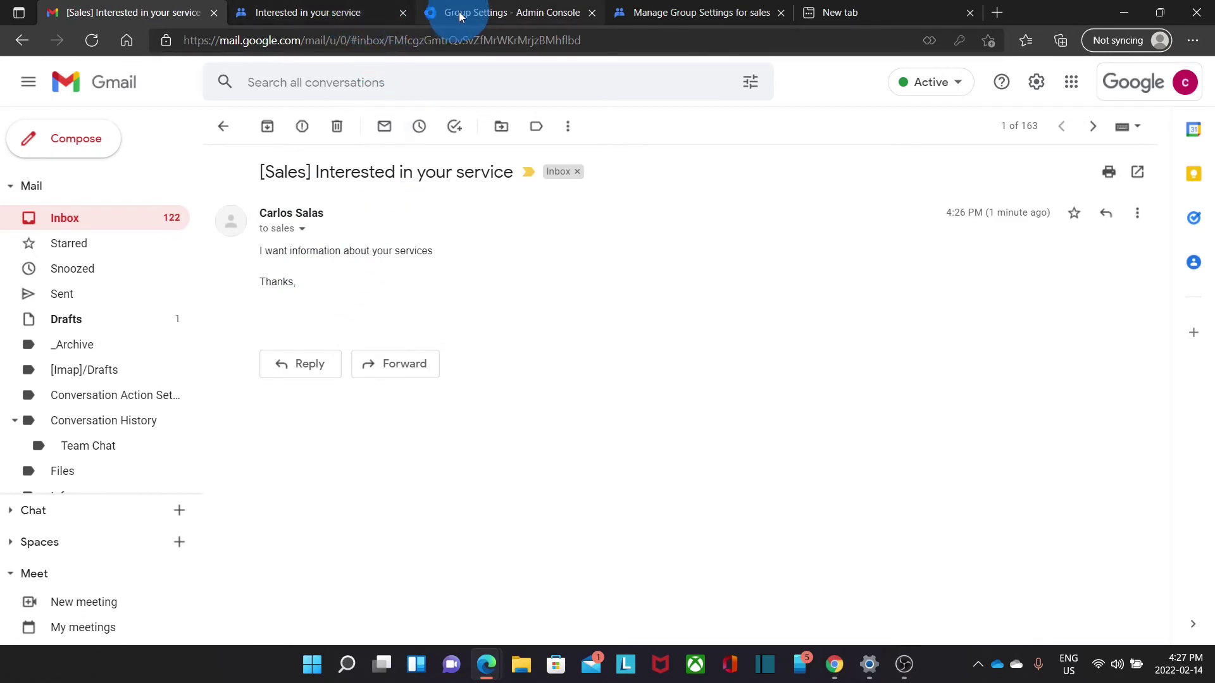
click(347, 14)
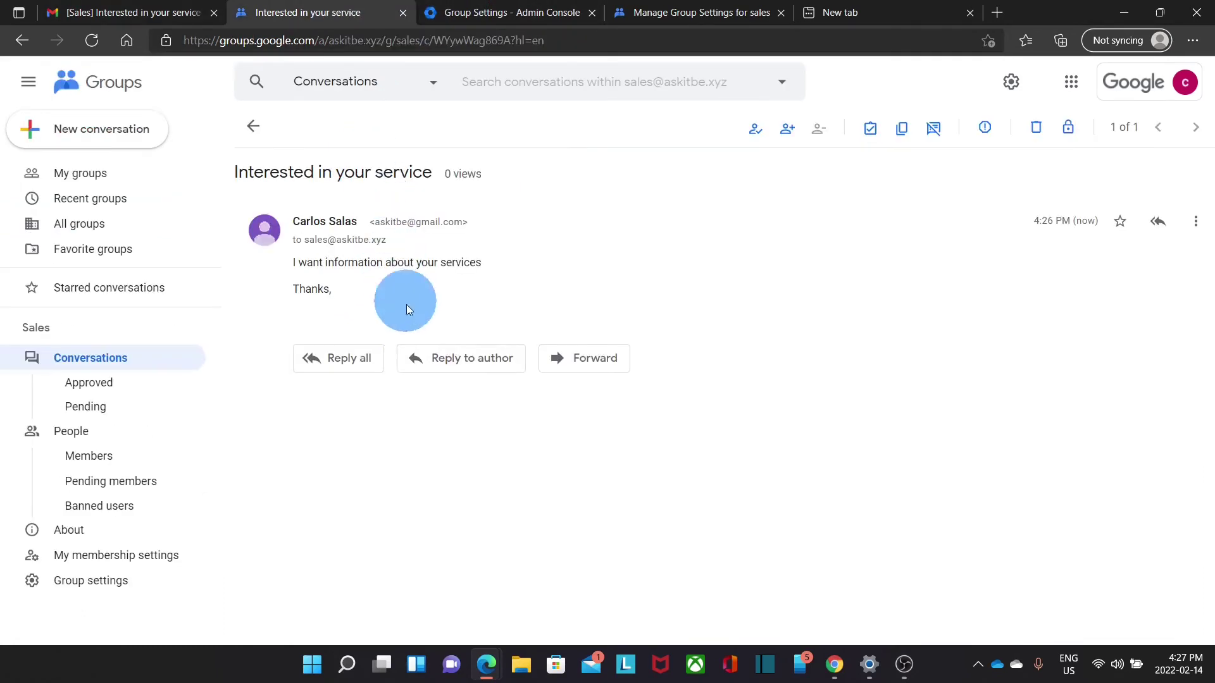
- Post a Reply all from the Sales group address: 'Thank you for your interest. We will contact you soon.'
click(355, 366)
click(489, 362)
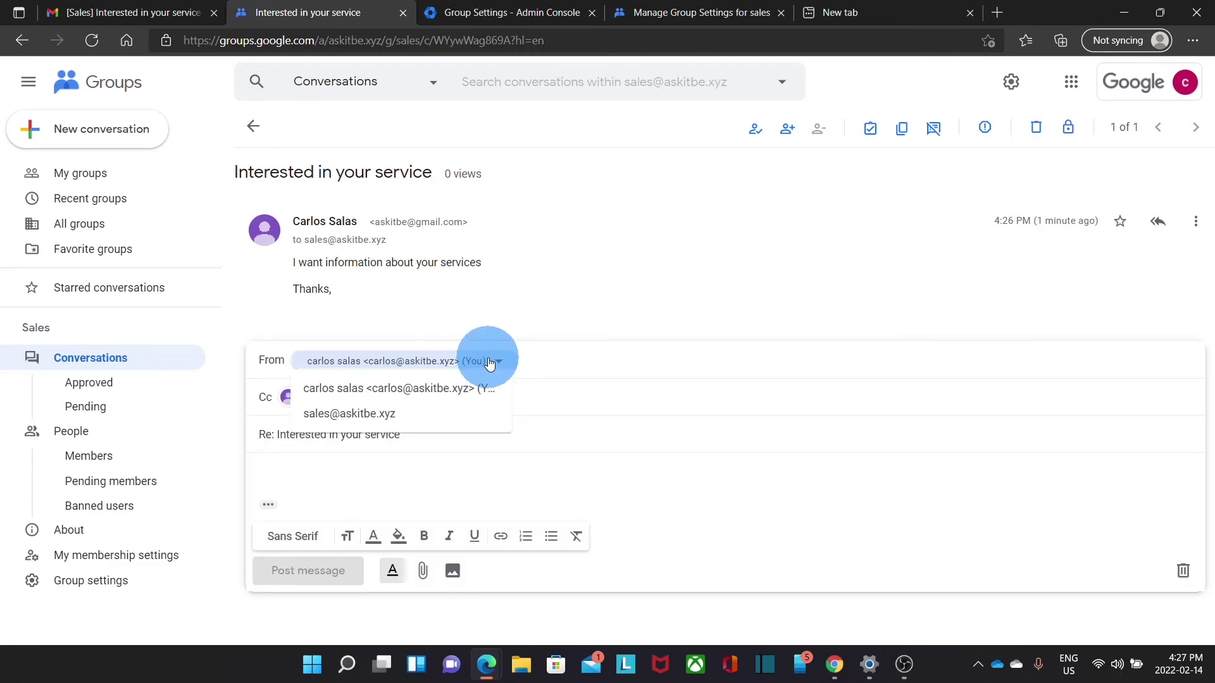
click(402, 414)
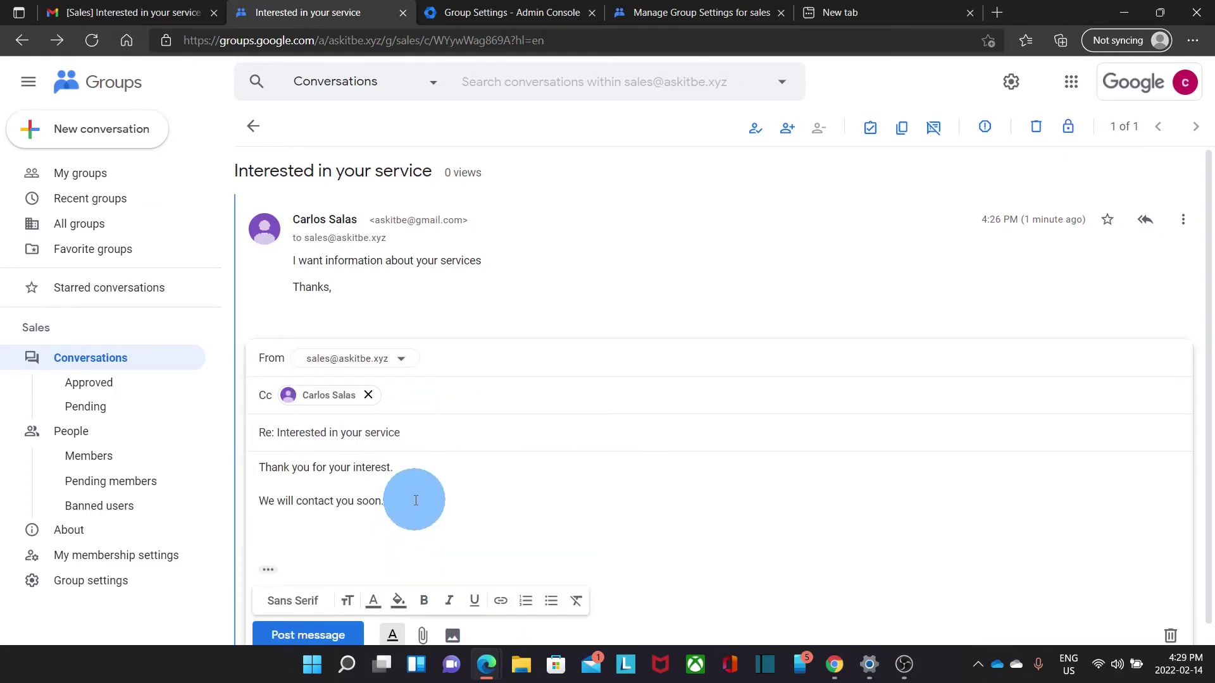
scroll(411, 500, down, 1)
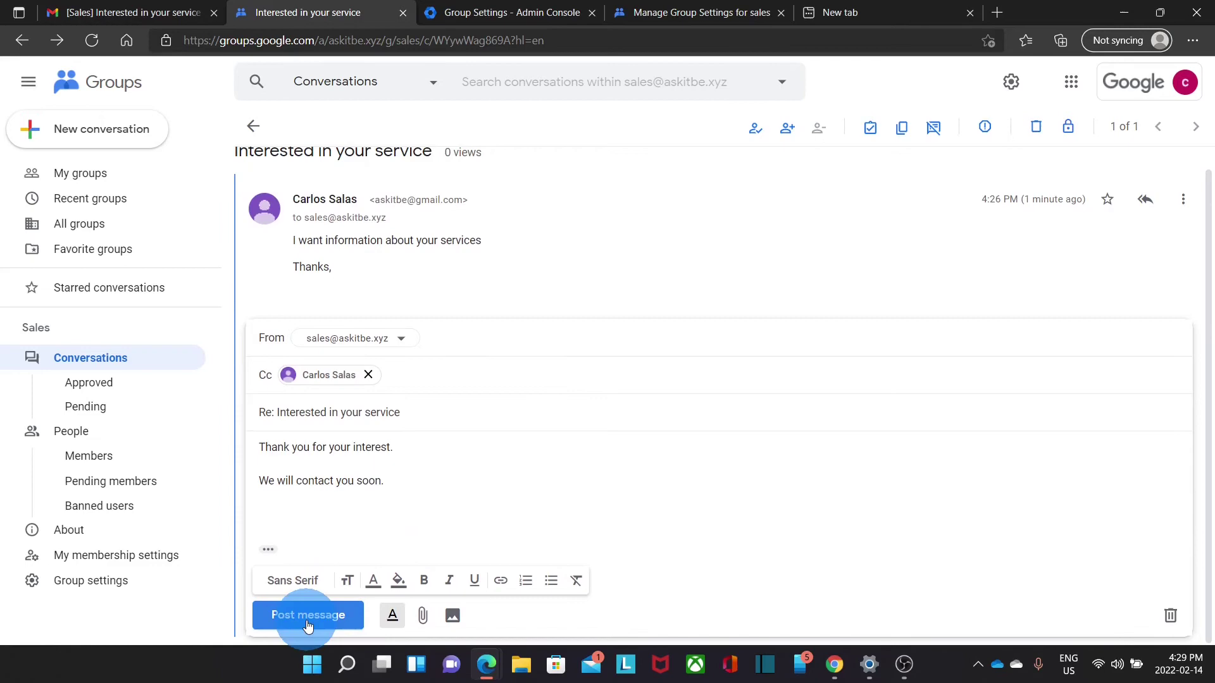
click(691, 443)
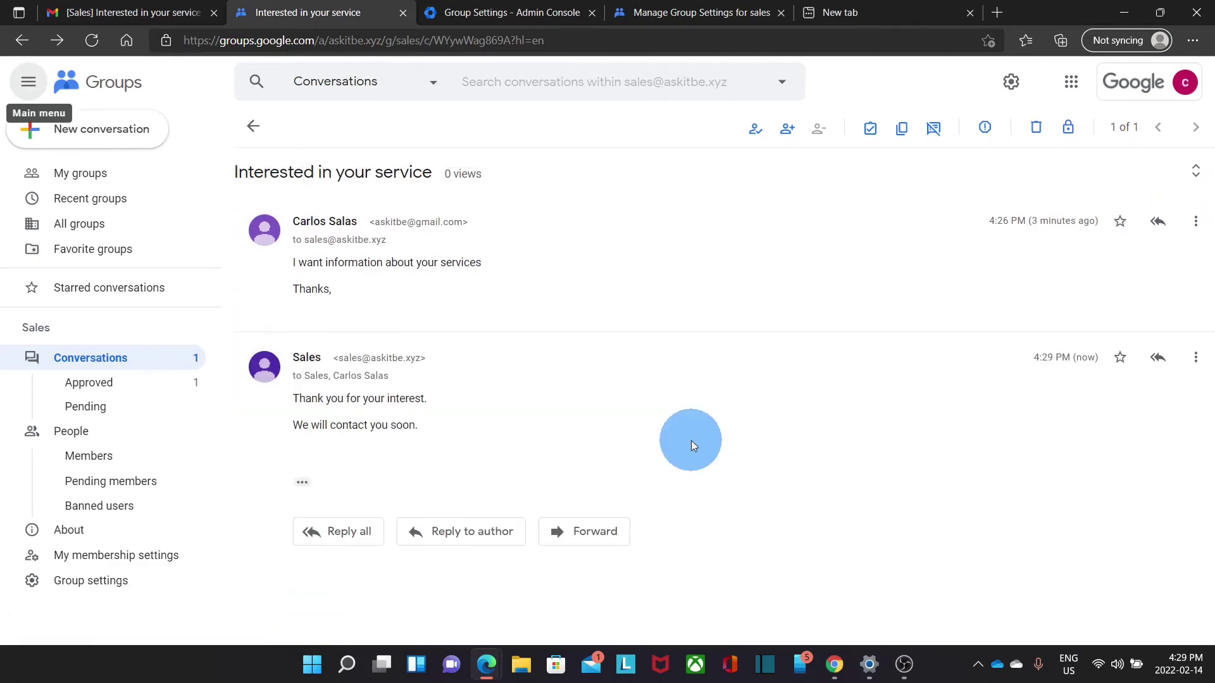
- Switch to the sender's Gmail and open the '[Sales] Interested in your service' thread showing the group's reply
mouse_move(835, 667)
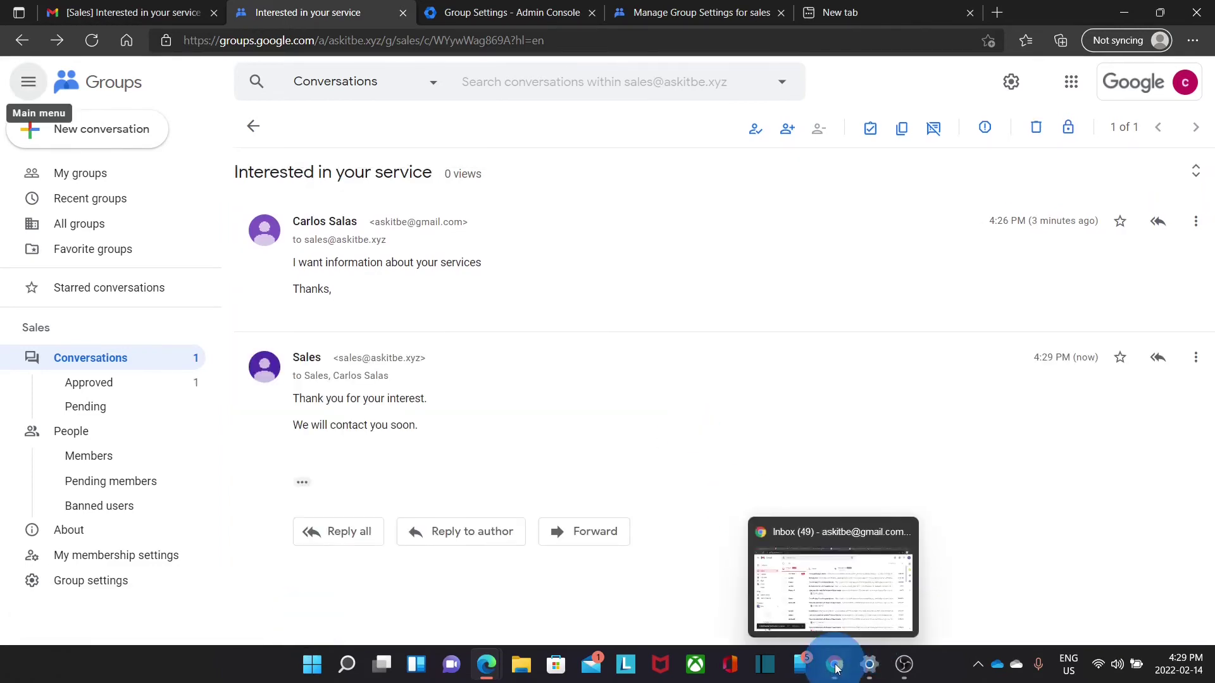
click(833, 621)
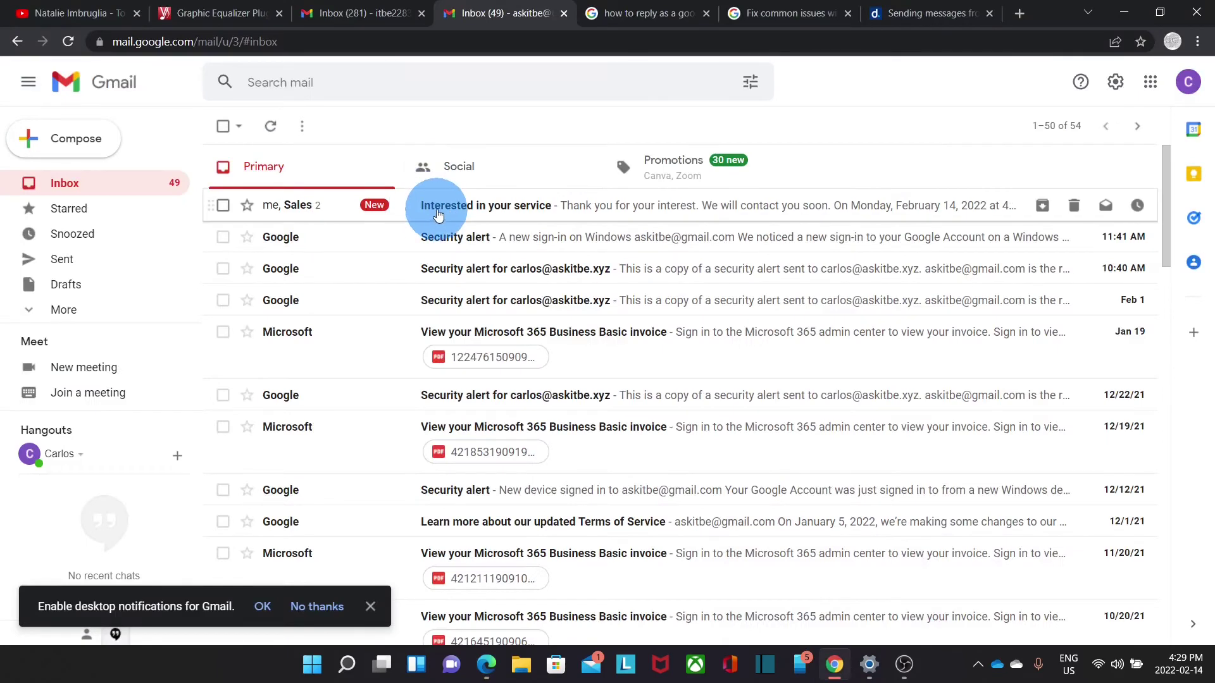
click(437, 212)
click(423, 351)
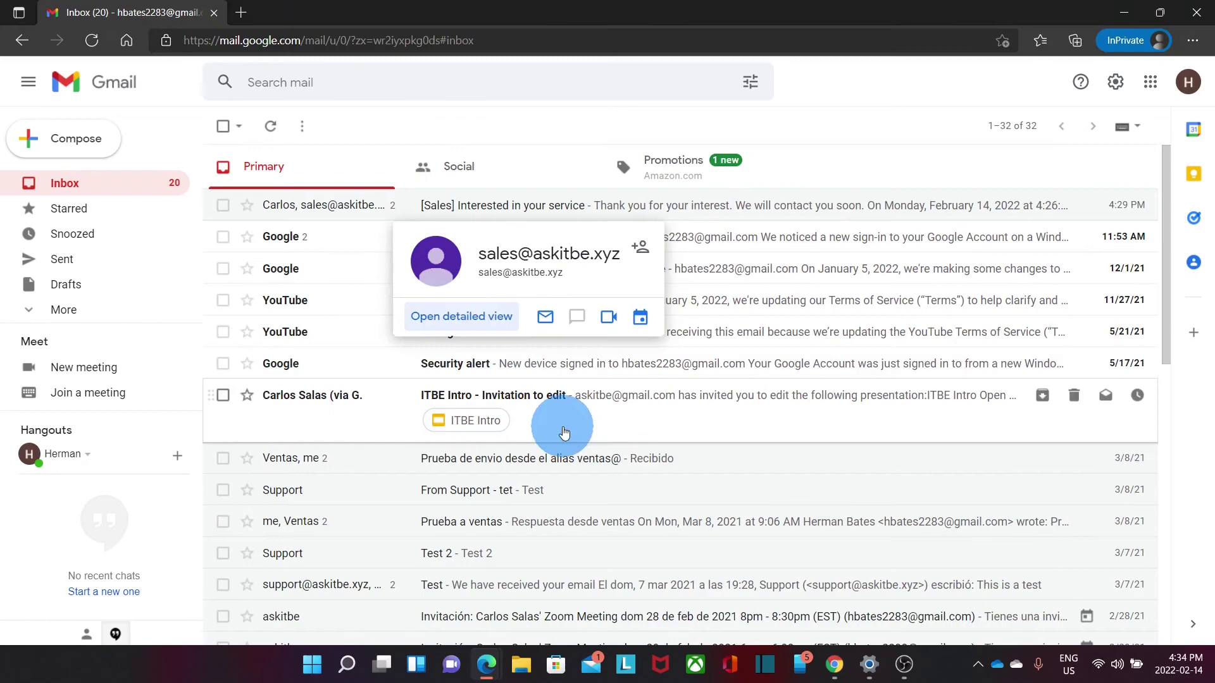
- From Gmail, go through the Google apps launcher's full product list to Google Groups' My groups page
click(358, 207)
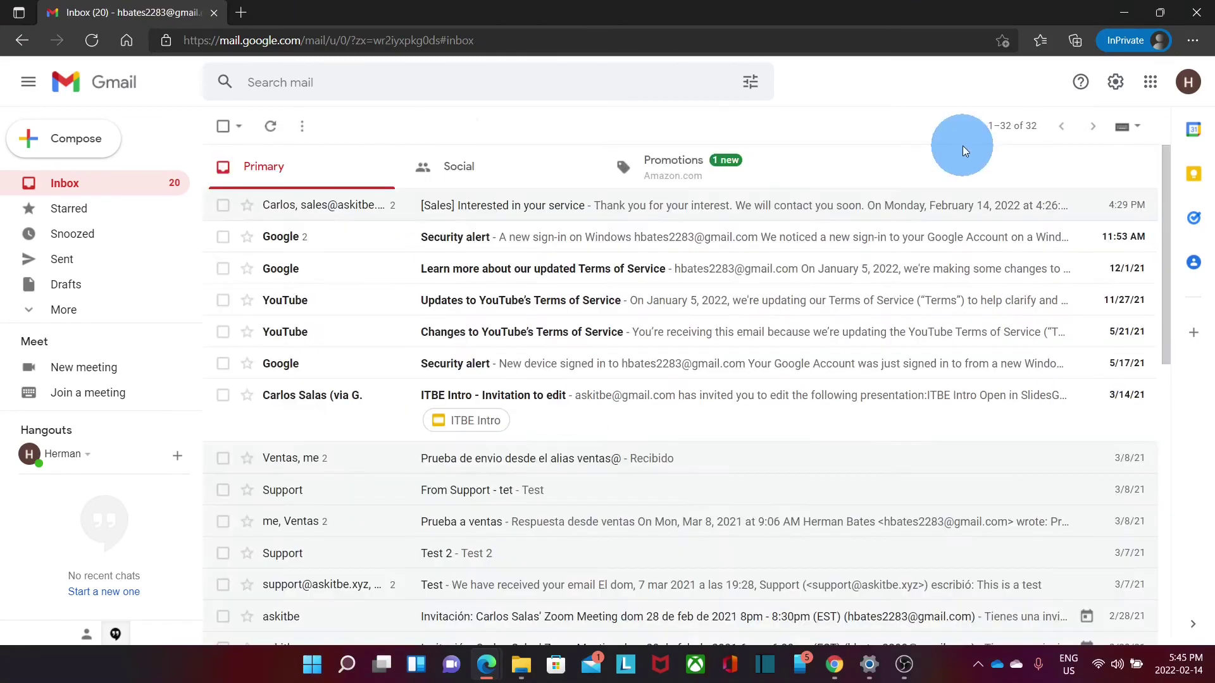
click(1151, 87)
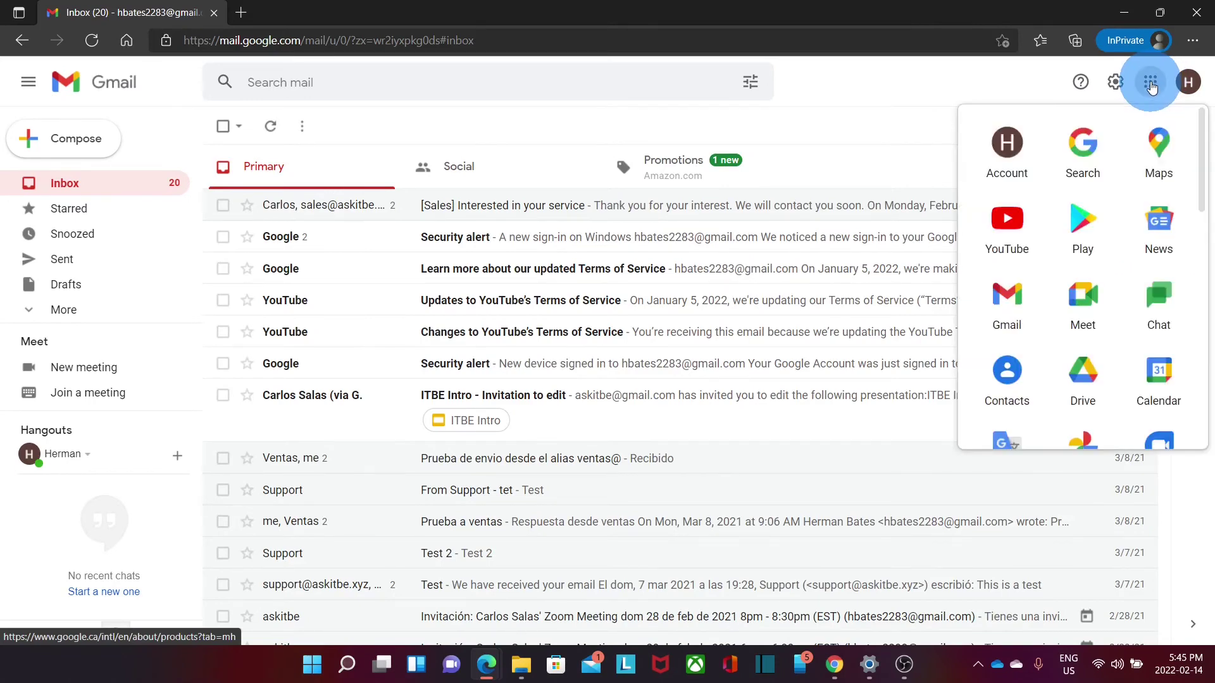
scroll(1106, 218, down, 9)
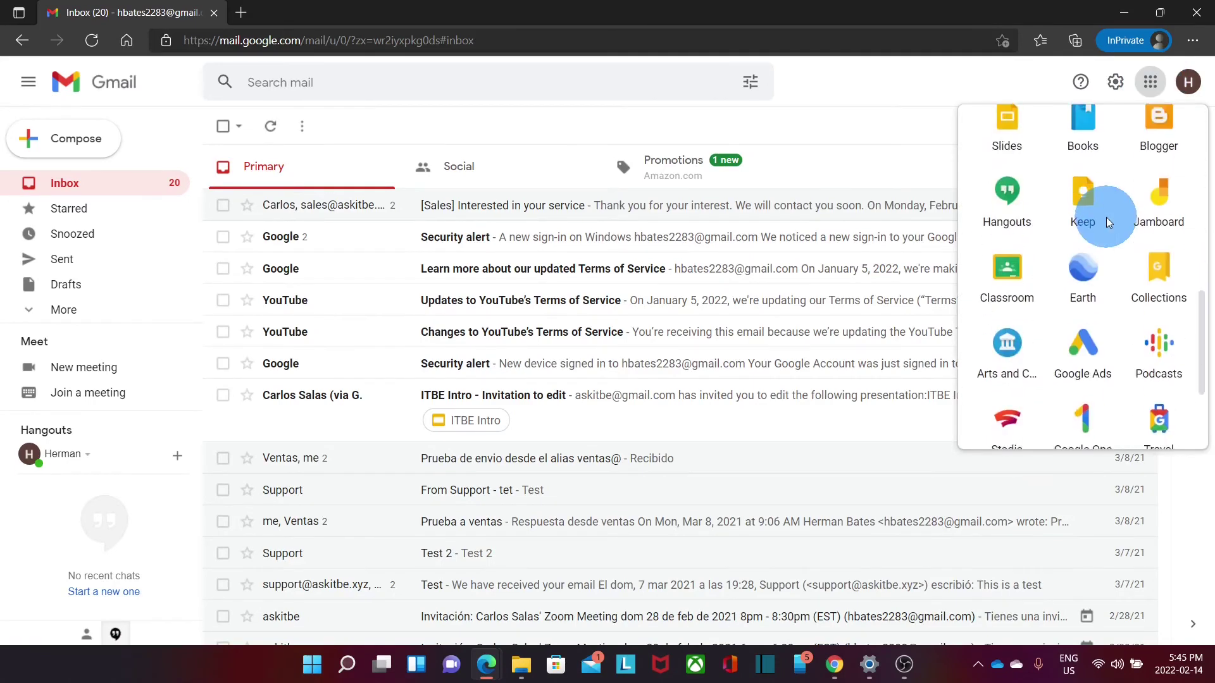
scroll(1106, 218, down, 3)
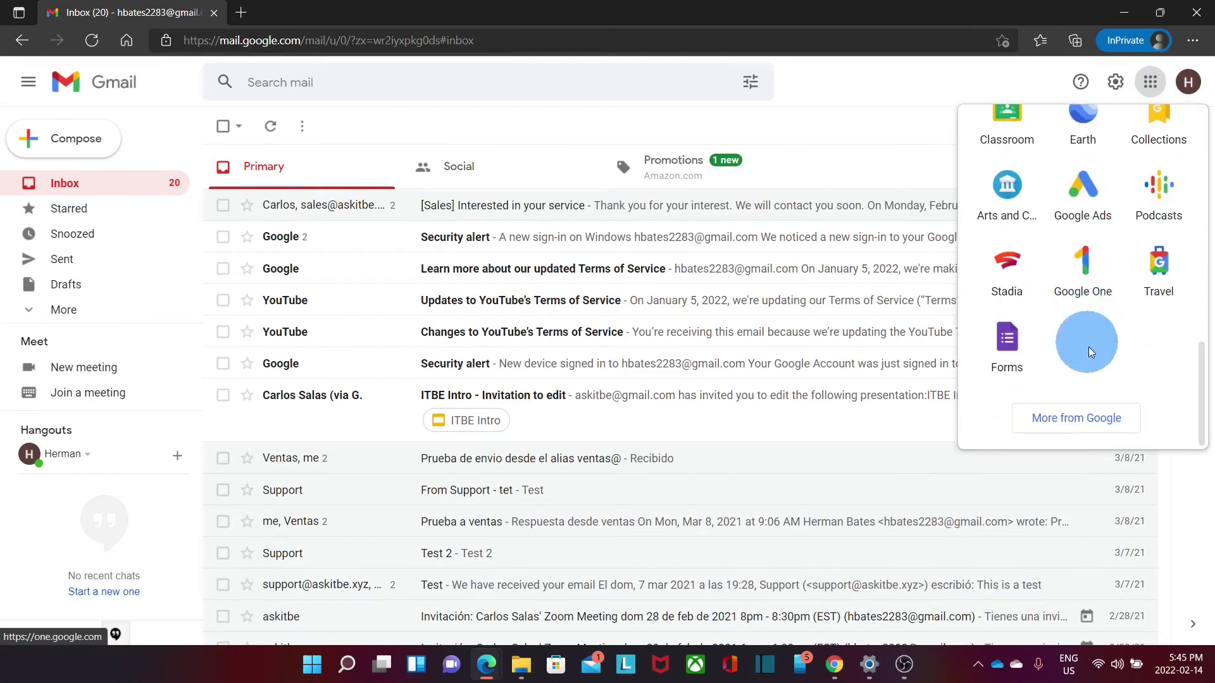
click(1070, 423)
click(602, 388)
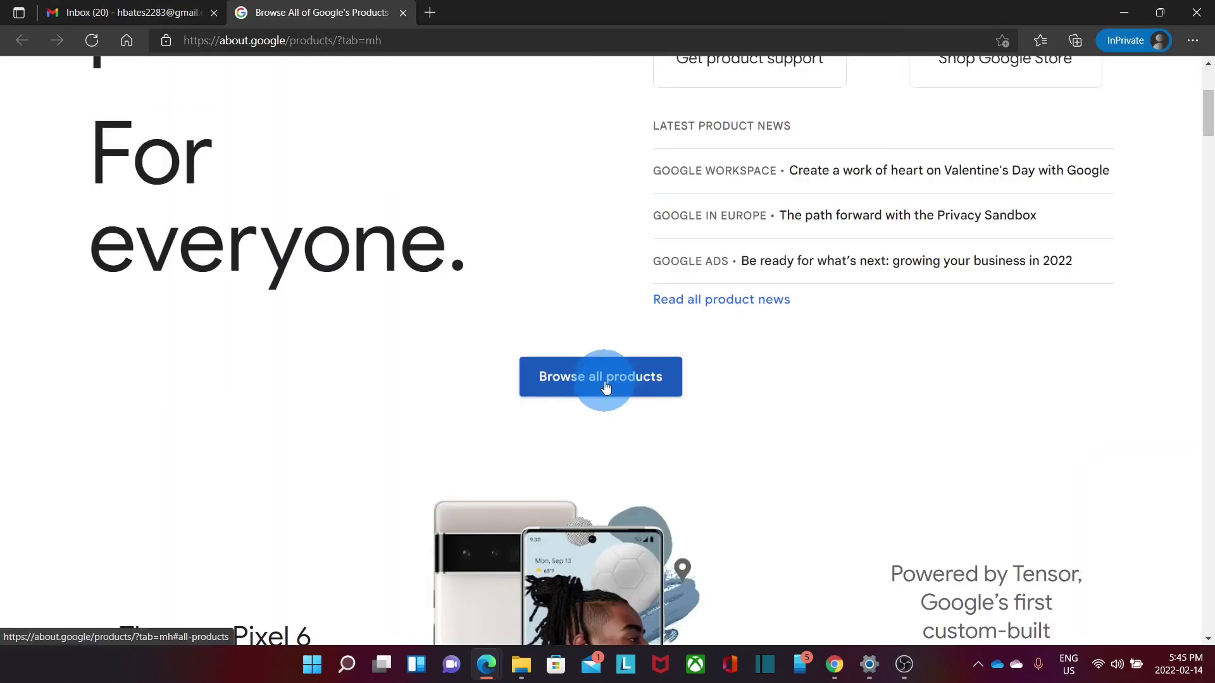
scroll(822, 329, down, 7)
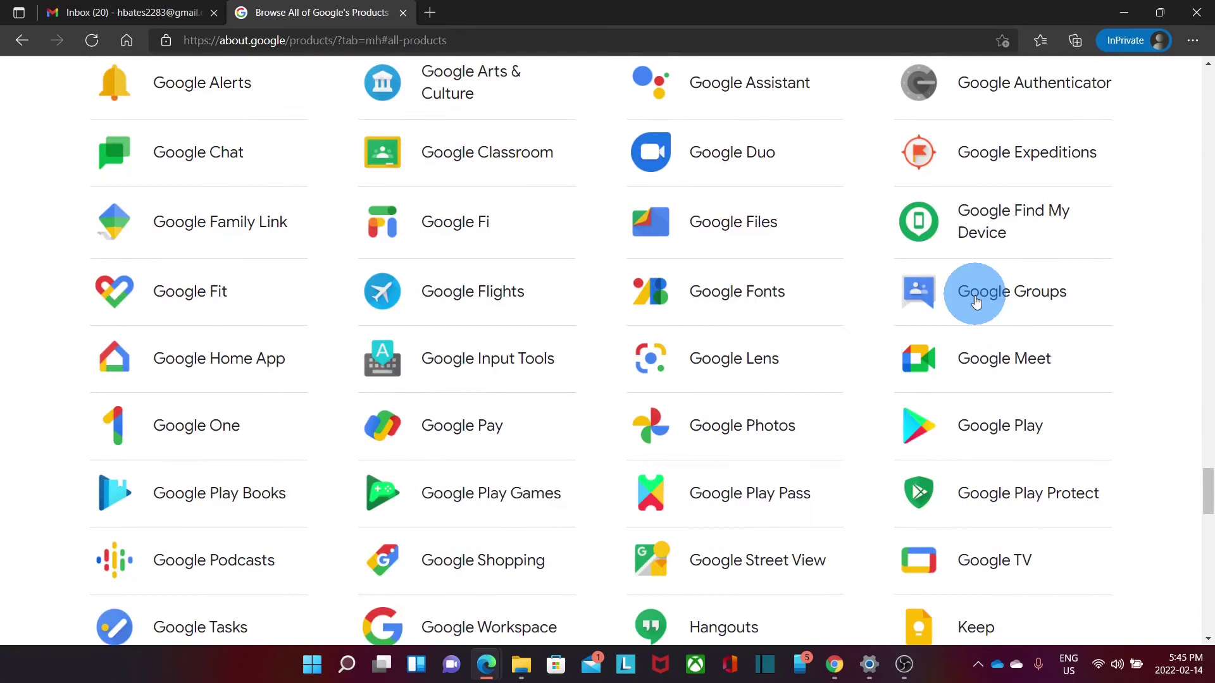
click(988, 296)
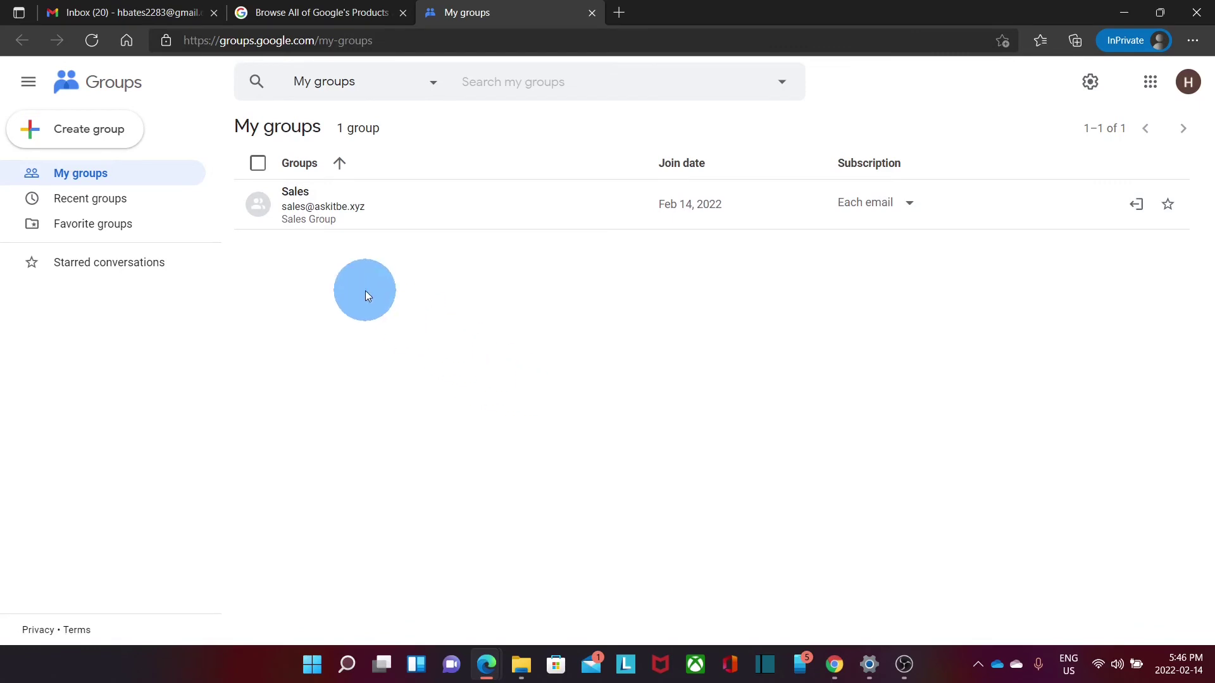
- Open the Sales group's 'Interested in your service' conversation and start a Reply all sent from the sales address
click(298, 193)
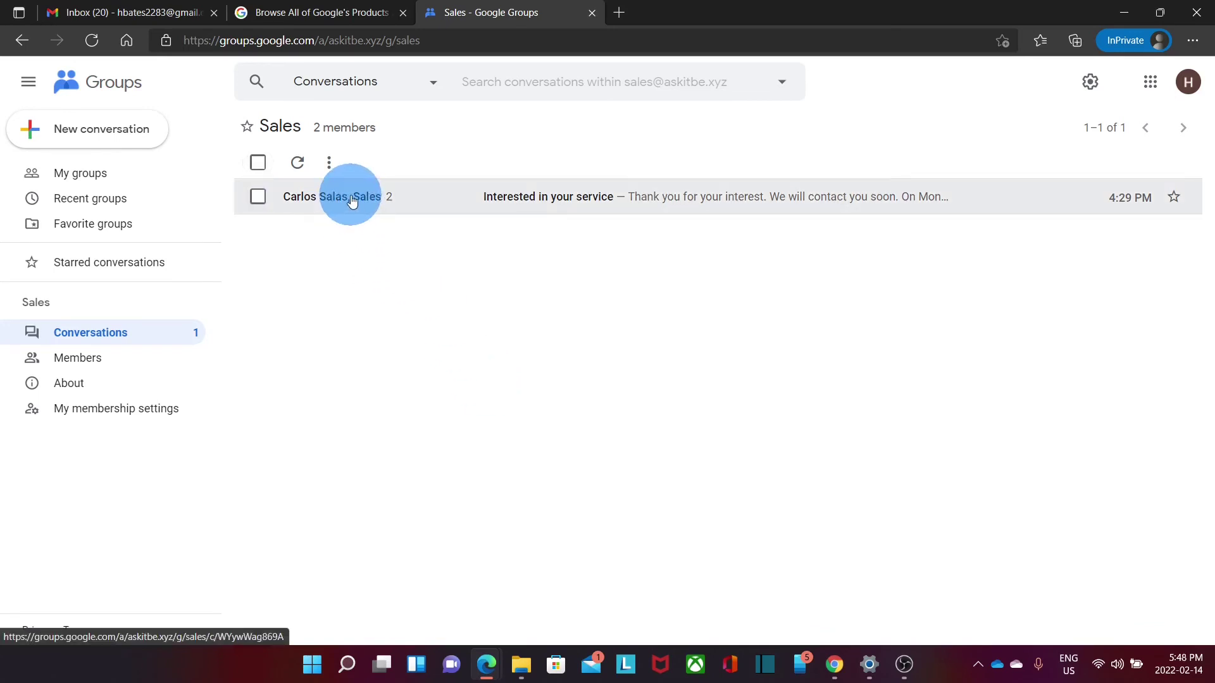
click(351, 196)
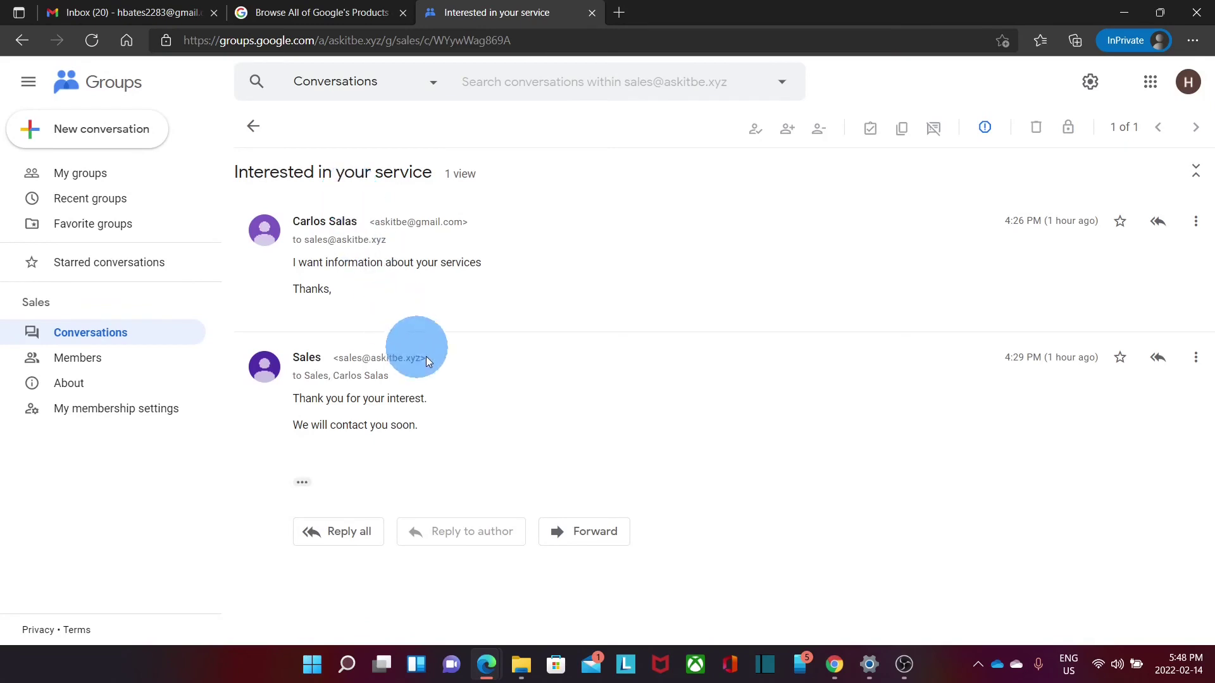
click(358, 534)
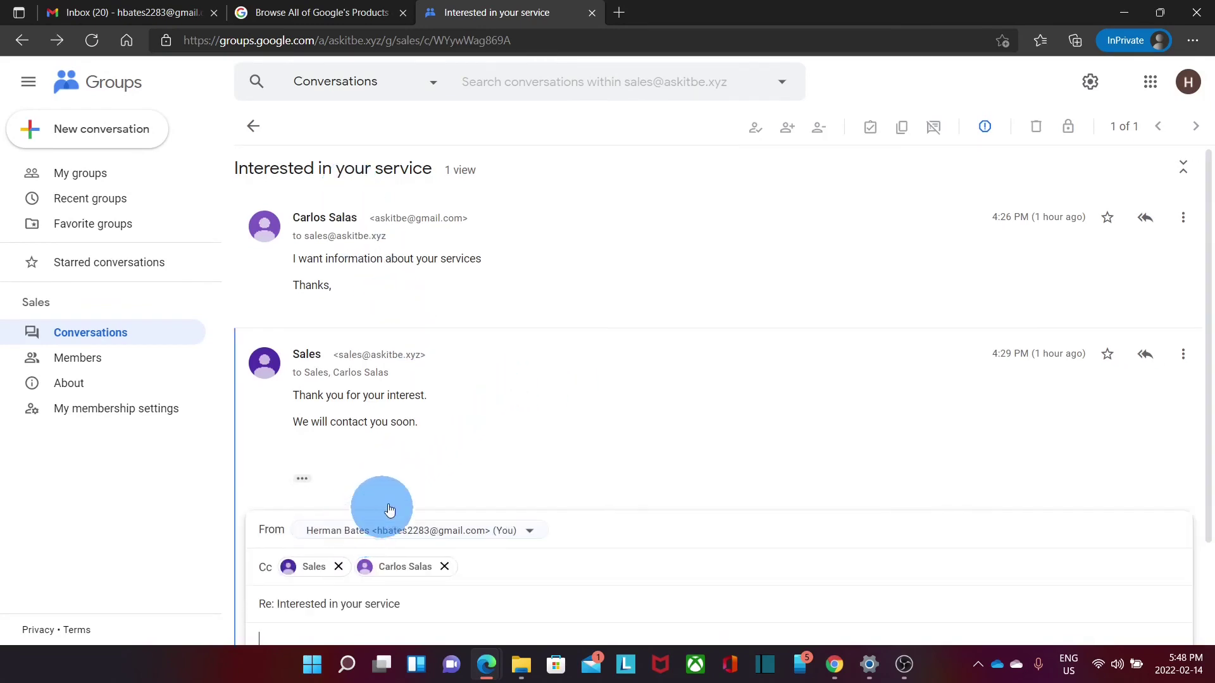
click(512, 412)
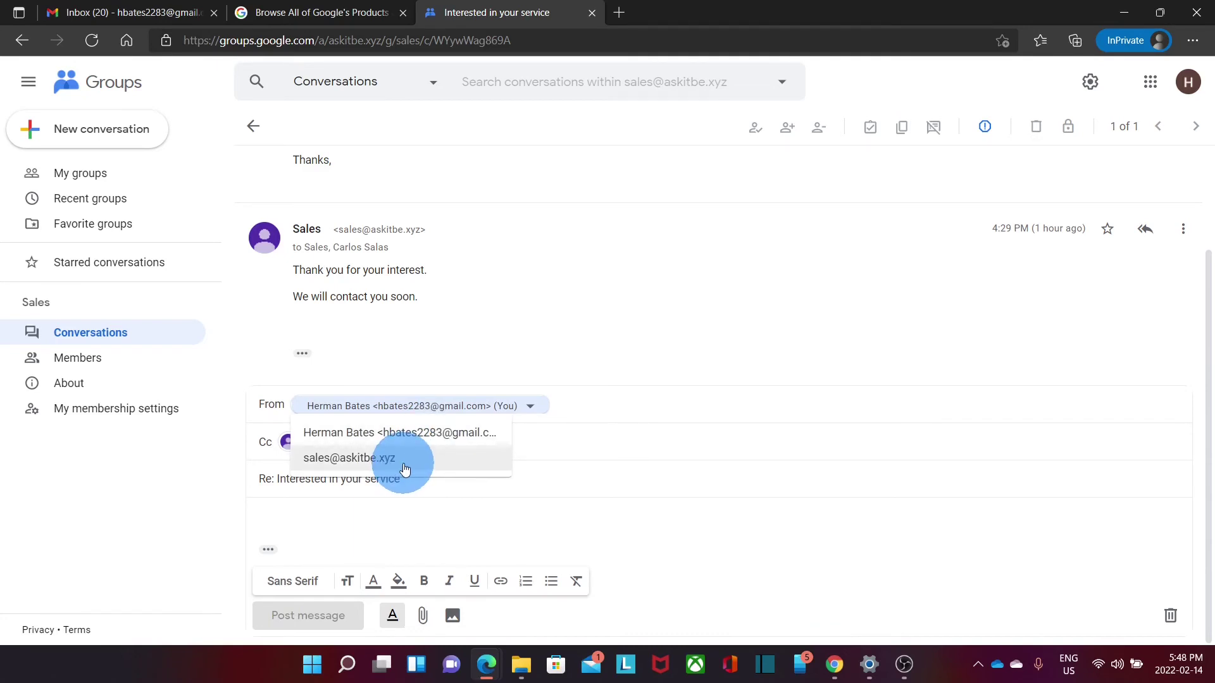
click(405, 469)
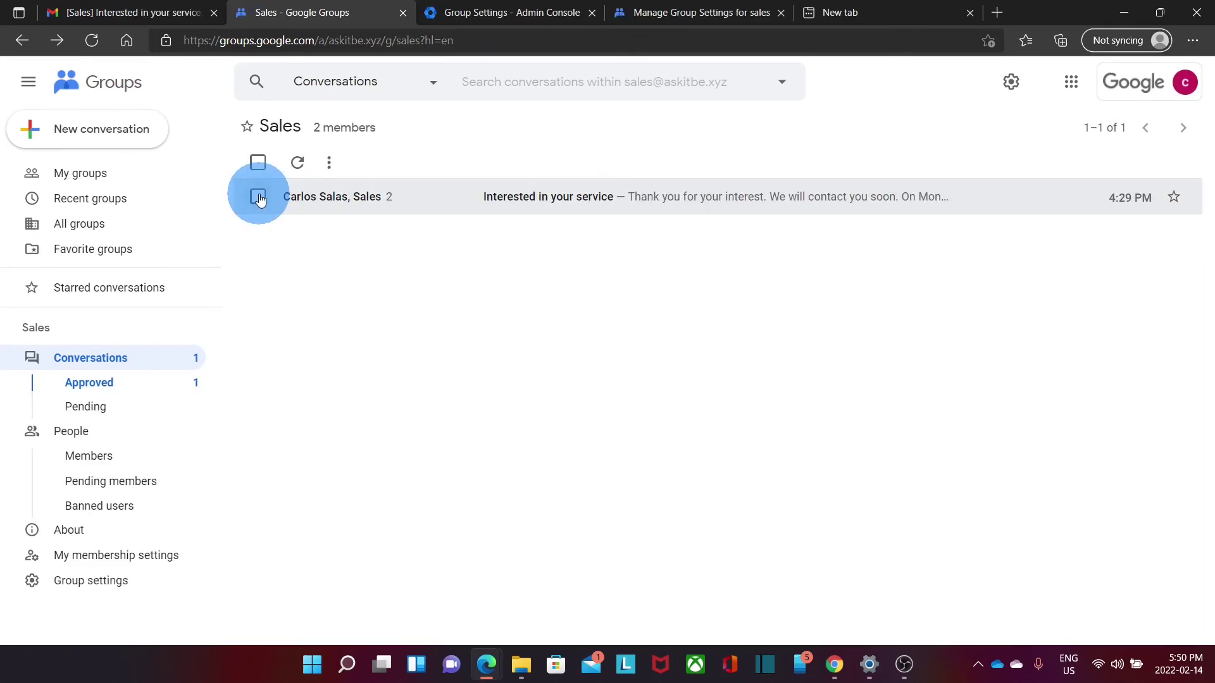
- Select the 'Interested in your service' thread and assign it to the other member, noting 'Please take care of this one'
click(258, 199)
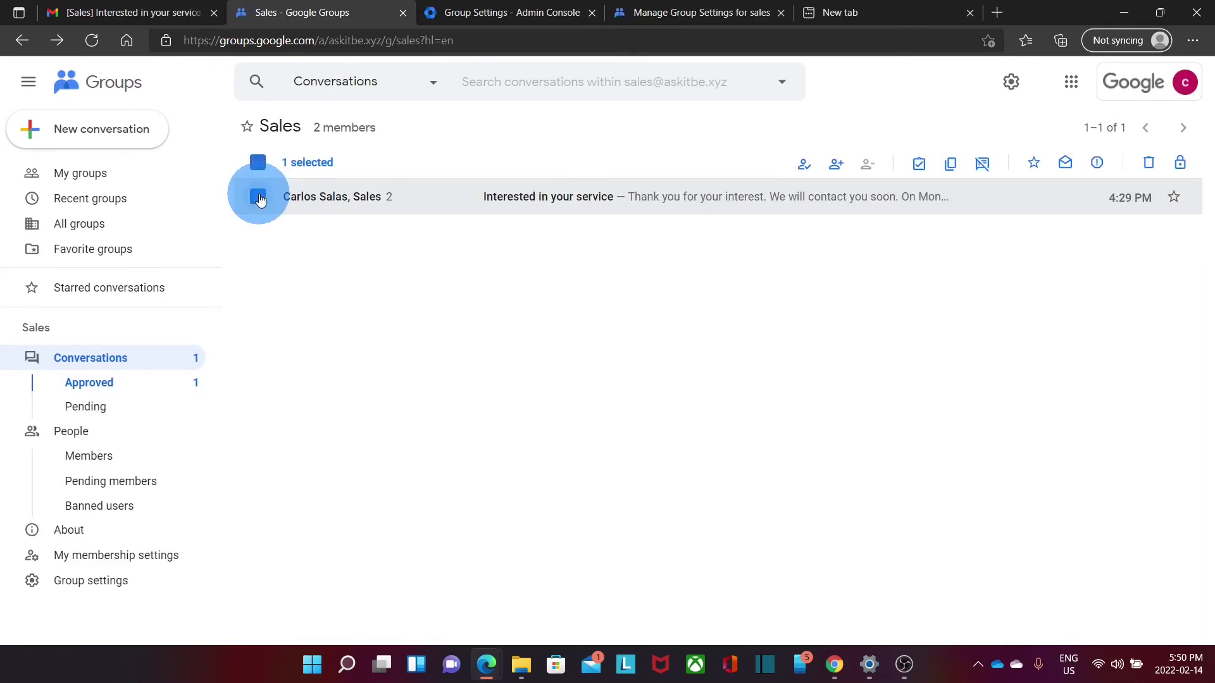
click(835, 167)
text(hba)
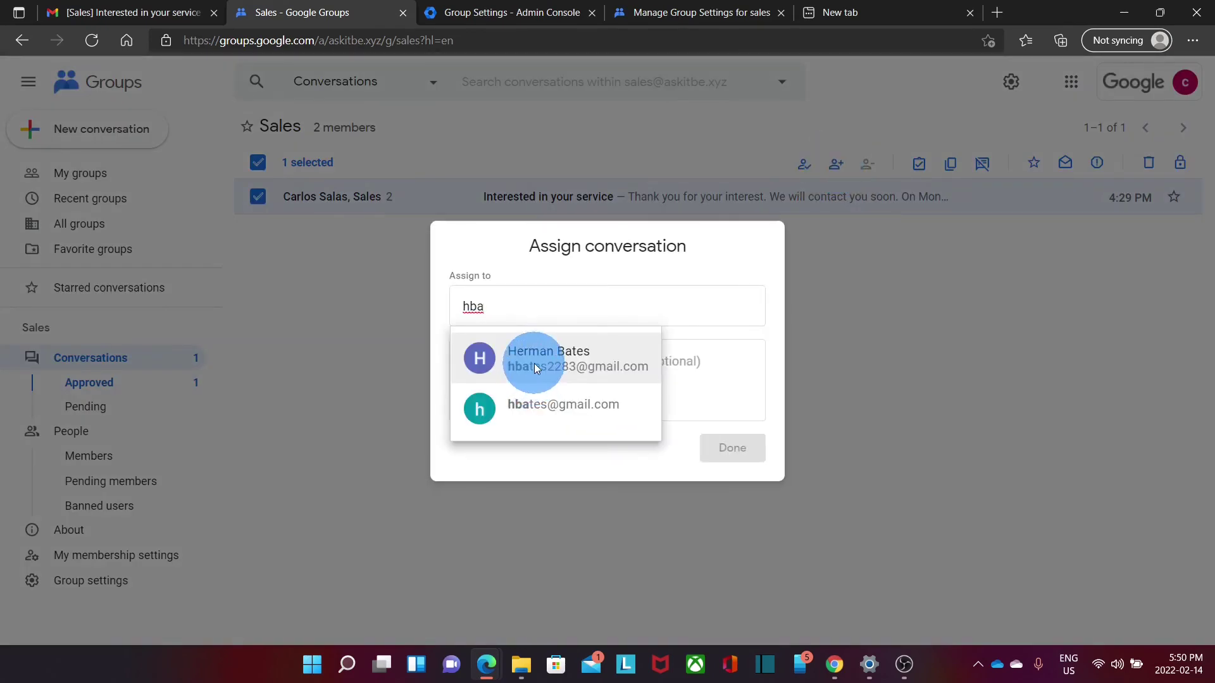
click(534, 365)
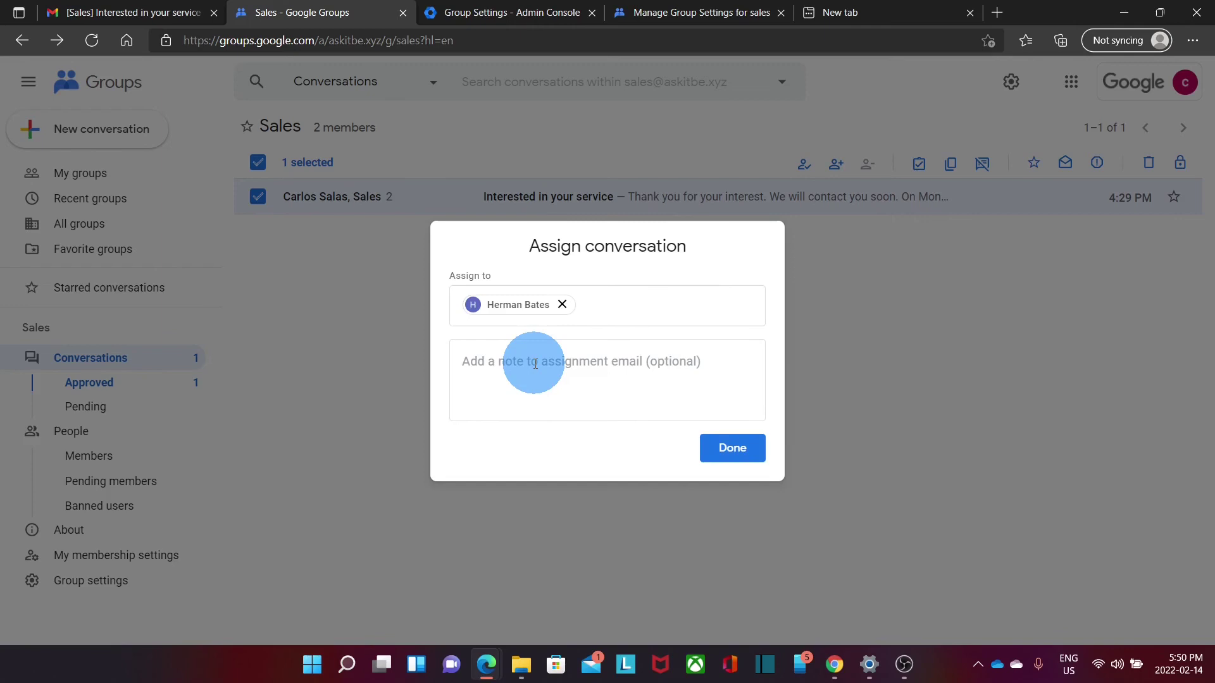
click(555, 367)
text(Please take care of this one)
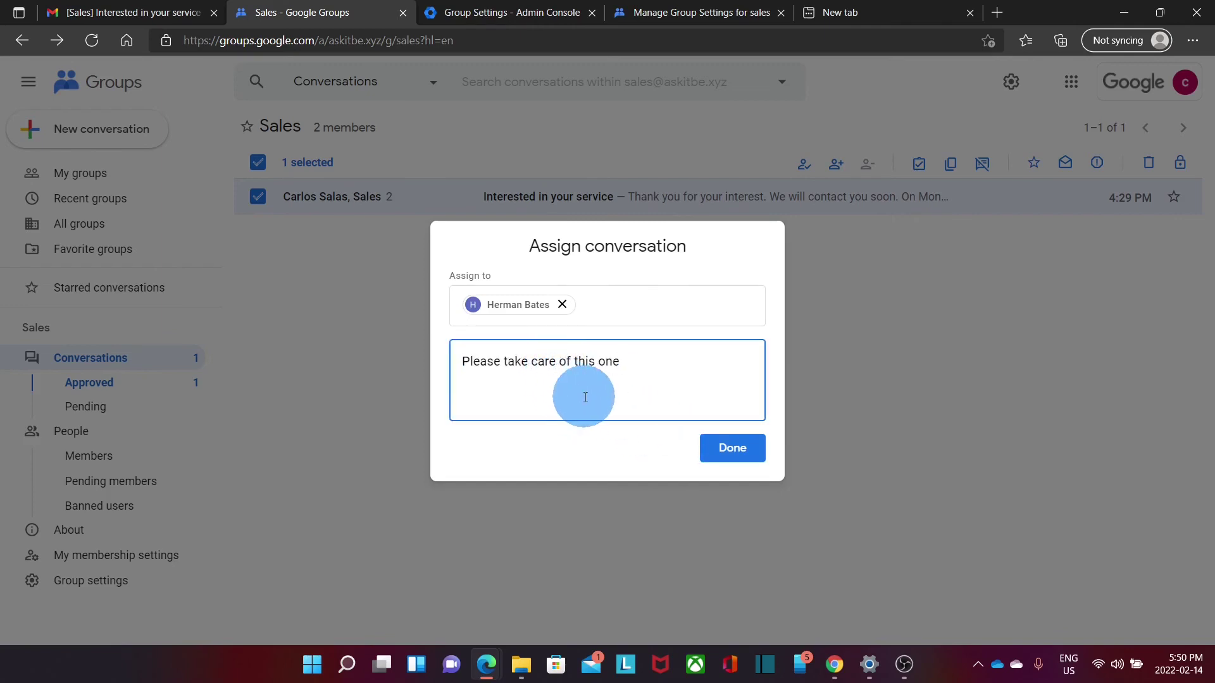
click(735, 446)
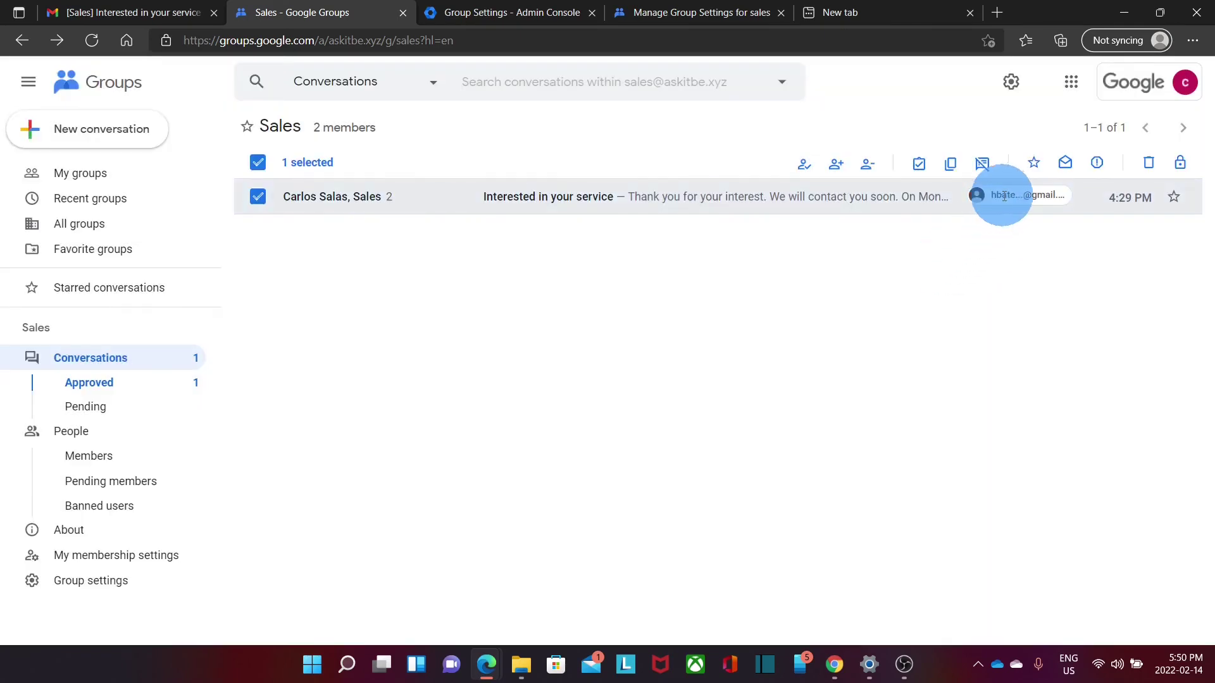